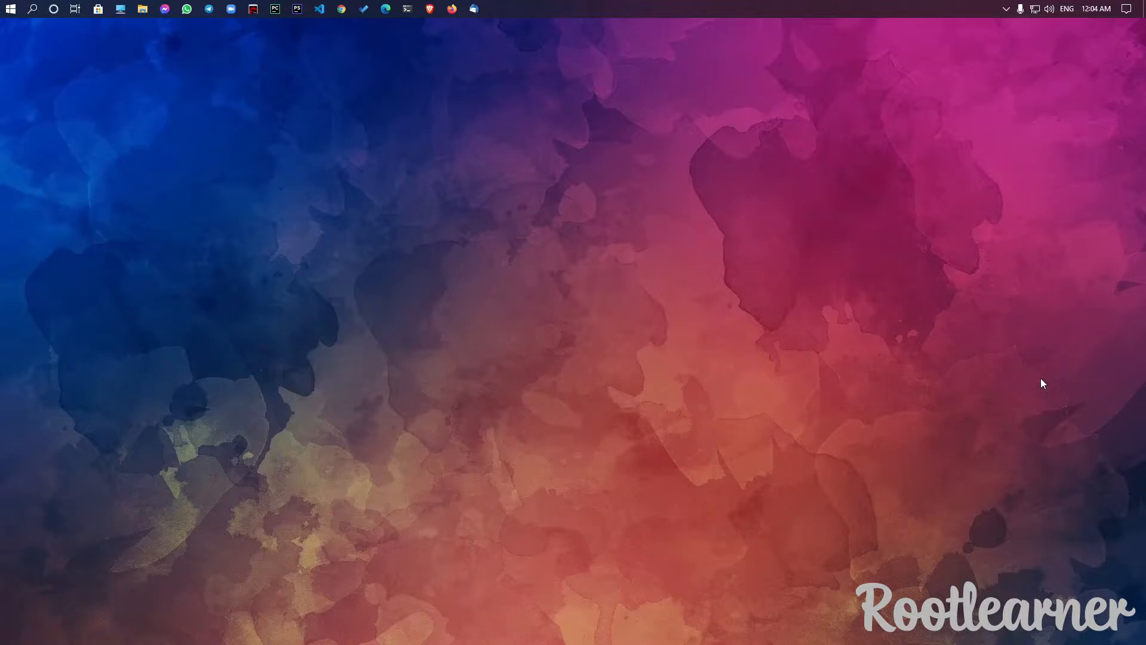
- Open a new Chrome incognito window and go to aws.amazon.com
click(3, 6)
text(chrome)
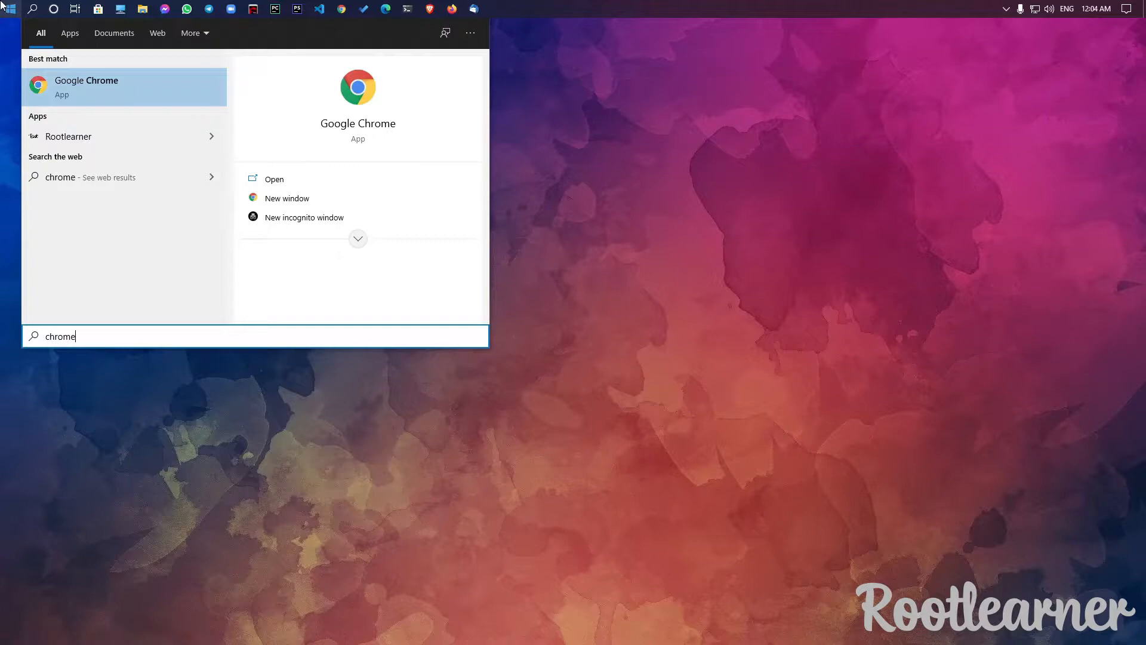
click(299, 219)
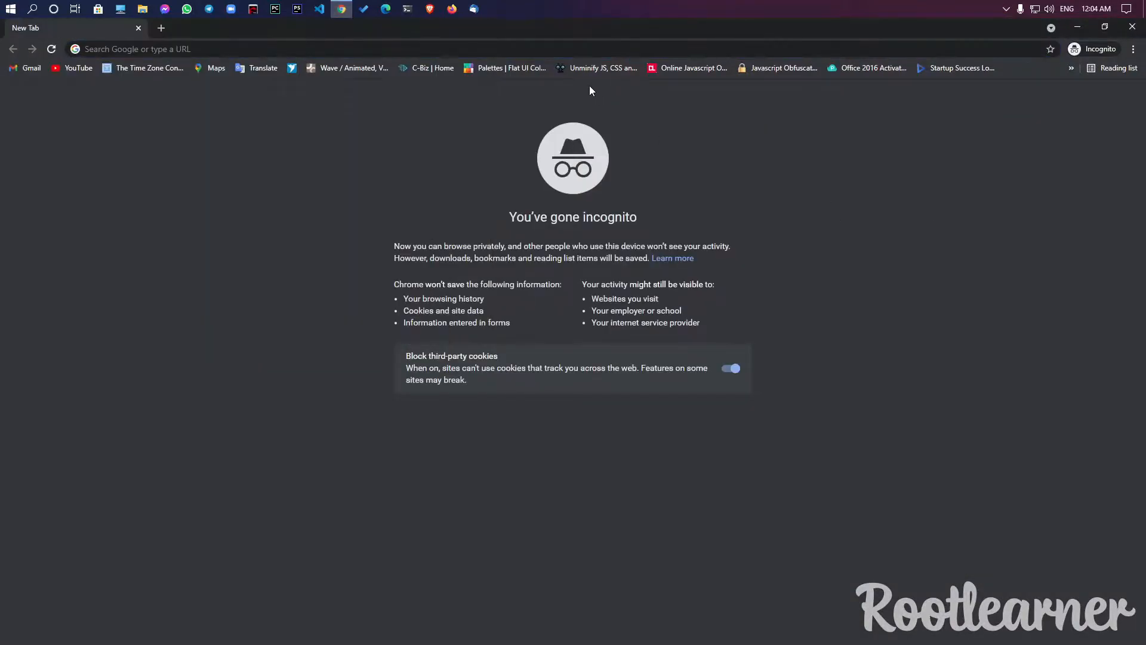
click(566, 47)
text(aws.amazon.com)
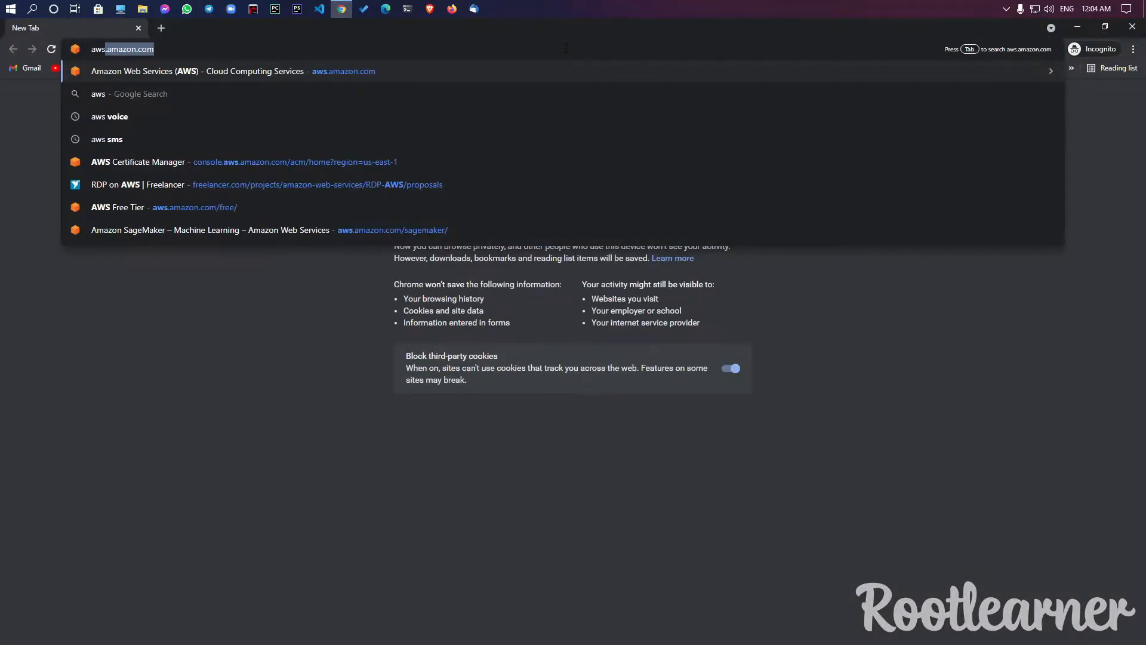
key(Return)
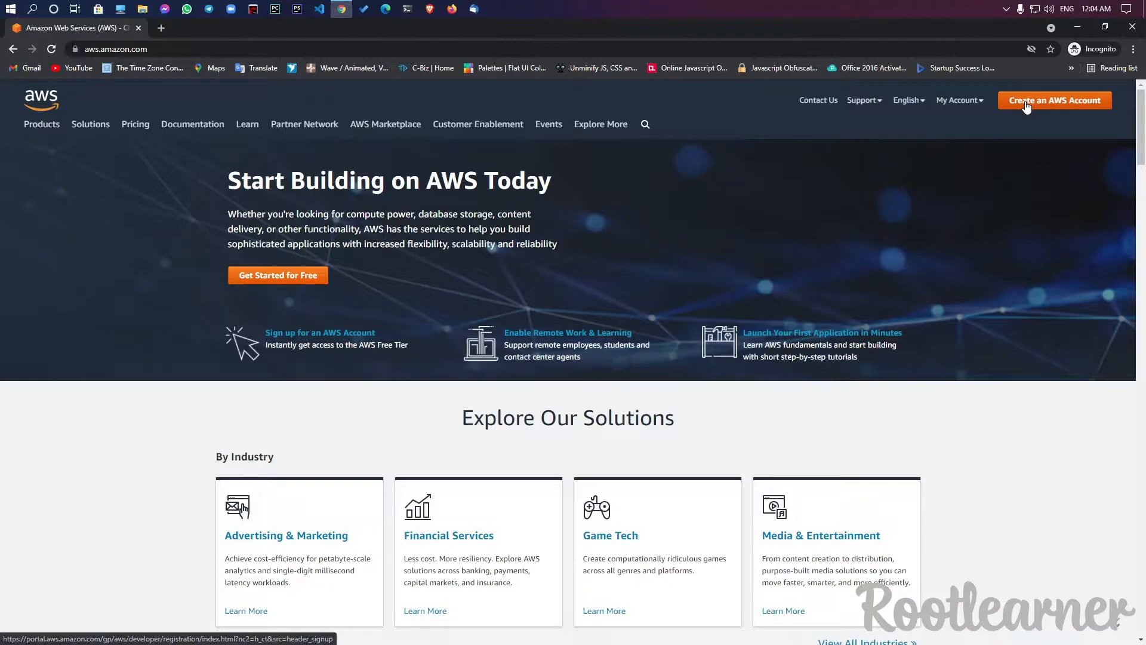
- Sign in to the AWS Management Console as root user with the saved account email and password
mouse_move(956, 101)
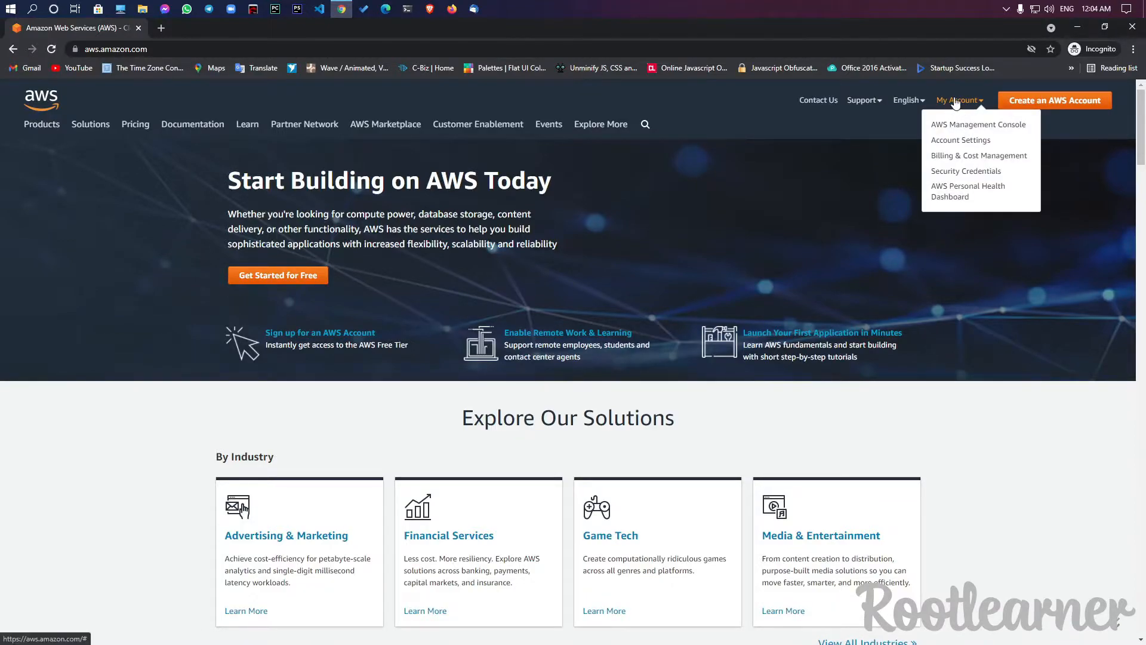
click(951, 127)
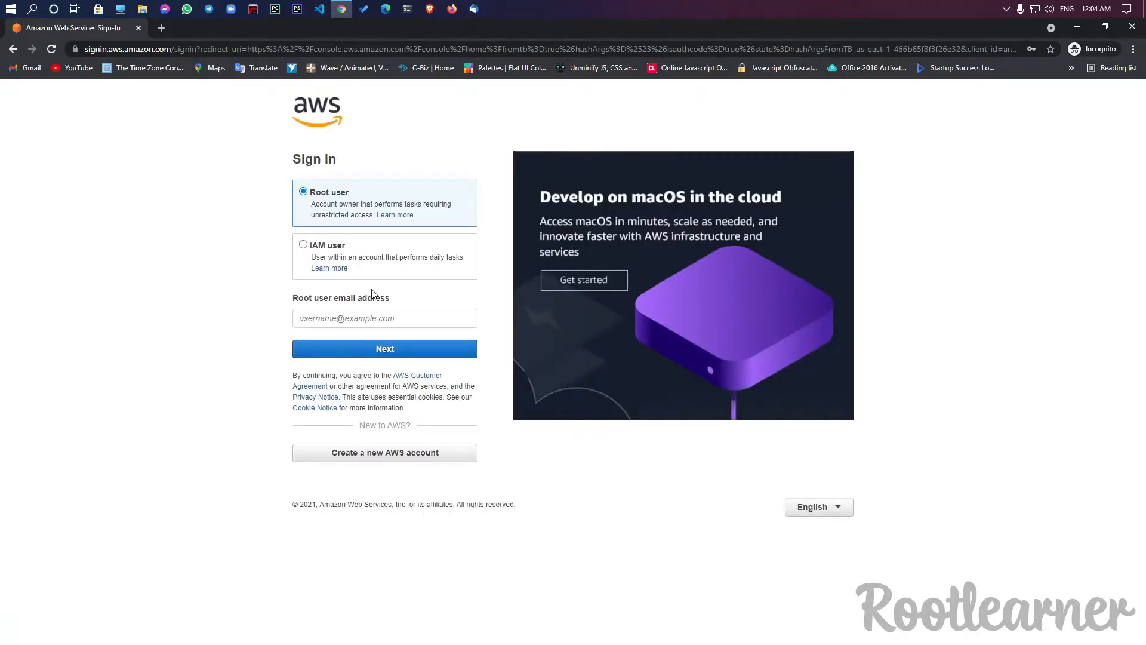
click(334, 320)
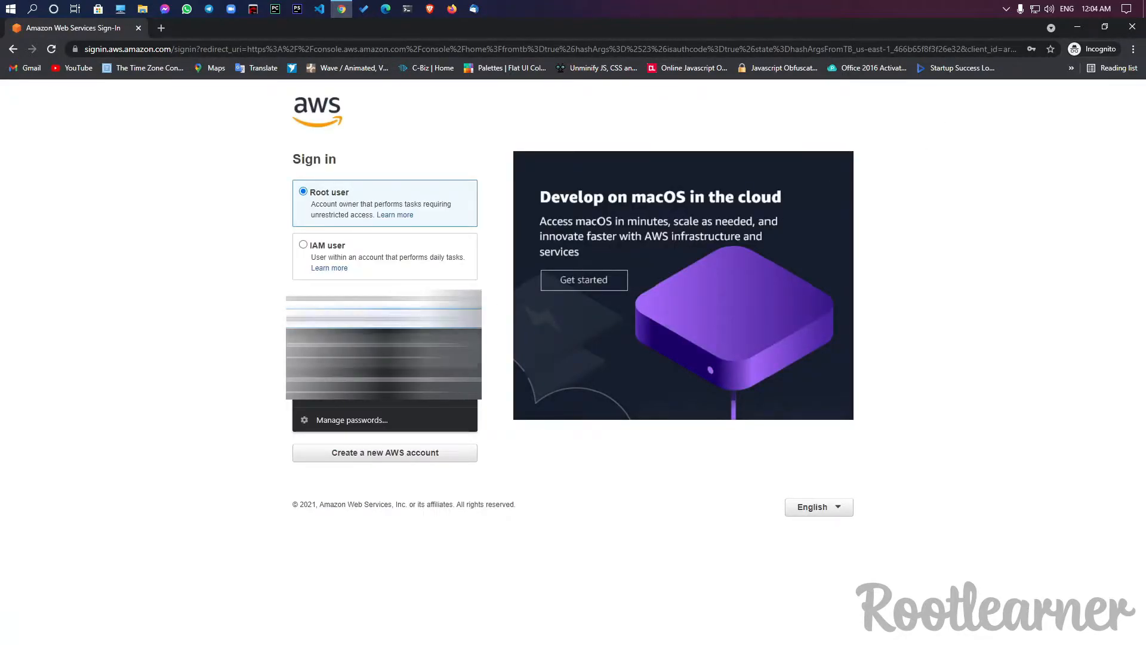
click(353, 351)
click(358, 349)
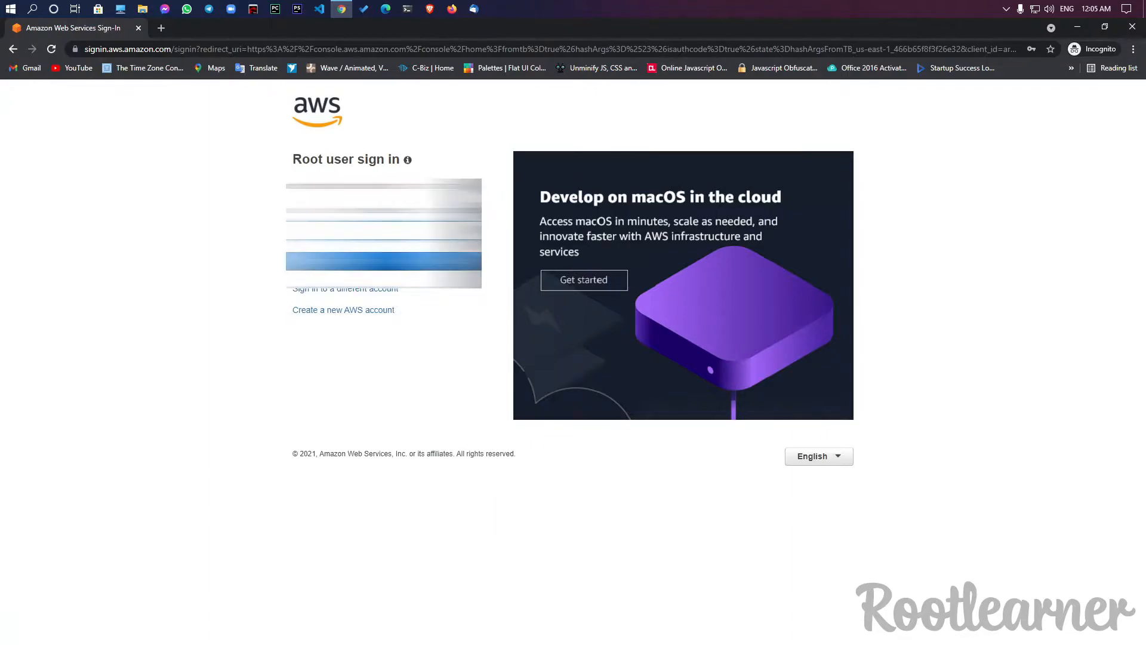
click(382, 262)
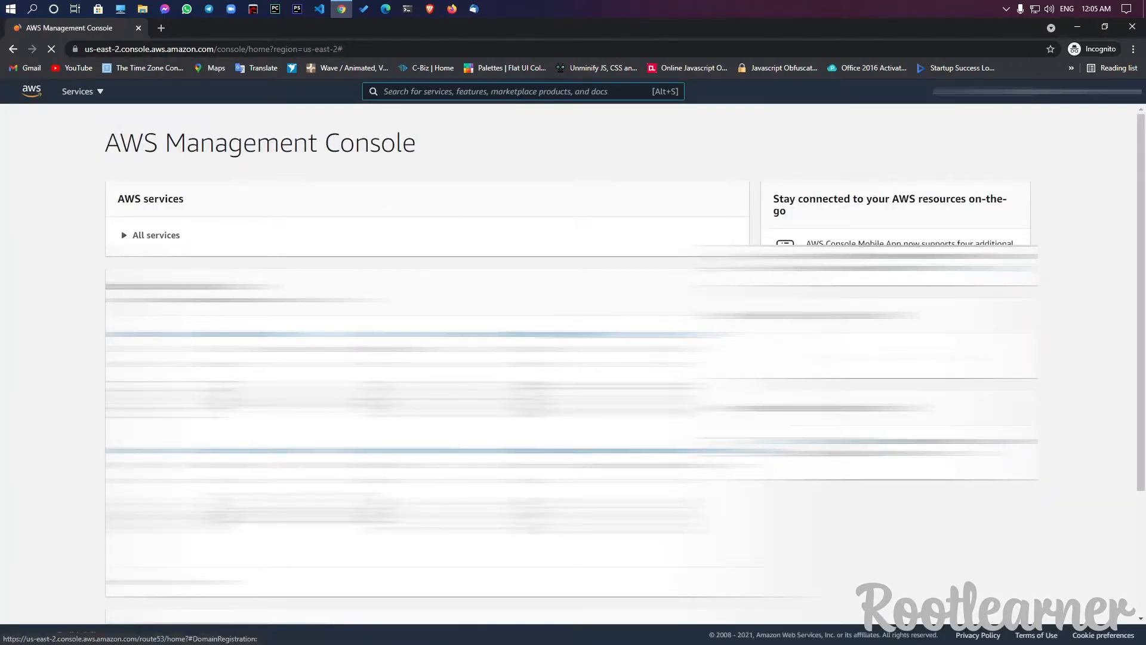
- Search the AWS console for "light" and open the Lightsail service
click(452, 92)
text(light)
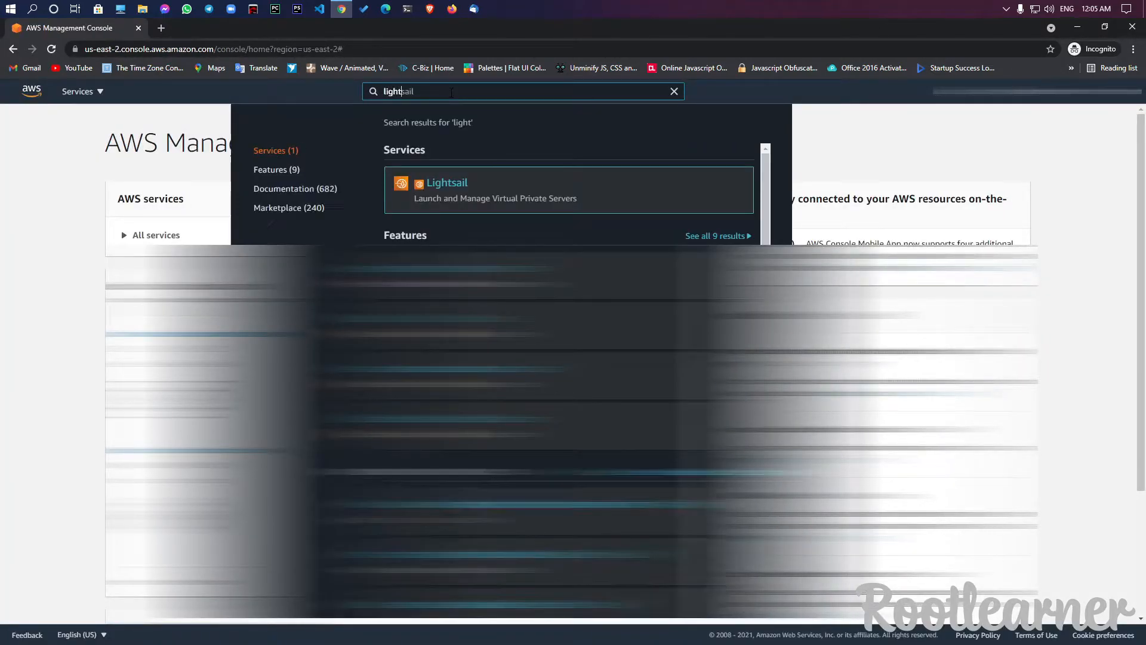
click(439, 184)
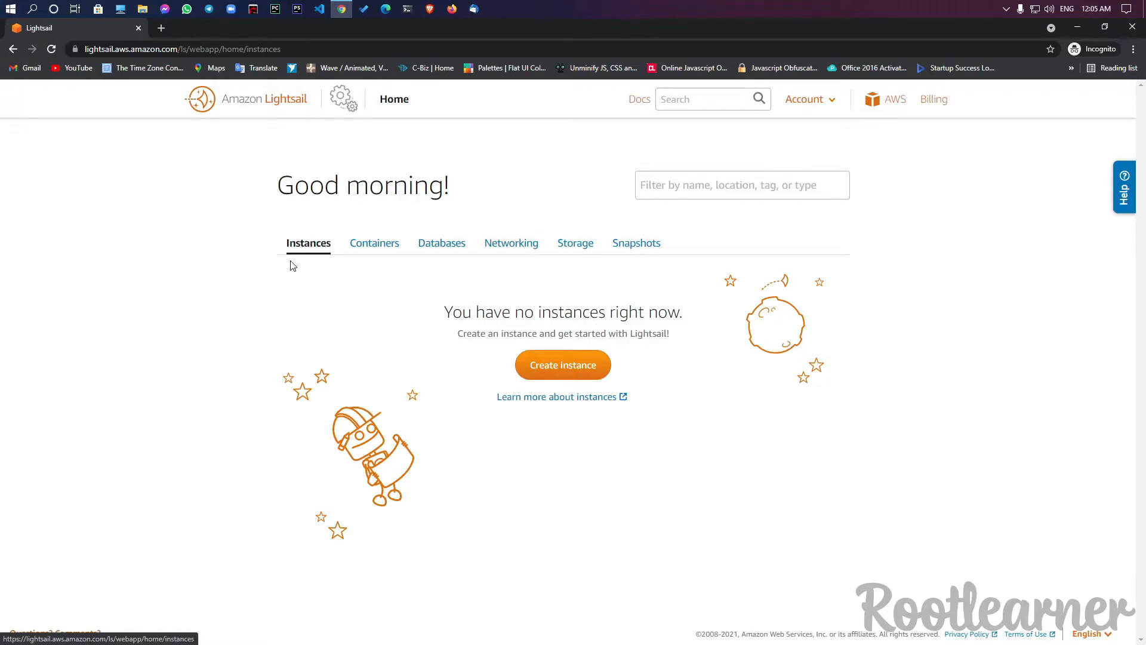
- Start creating a Lightsail instance on the Microsoft Windows platform with the OS-only Windows Server 2019 blueprint
click(552, 357)
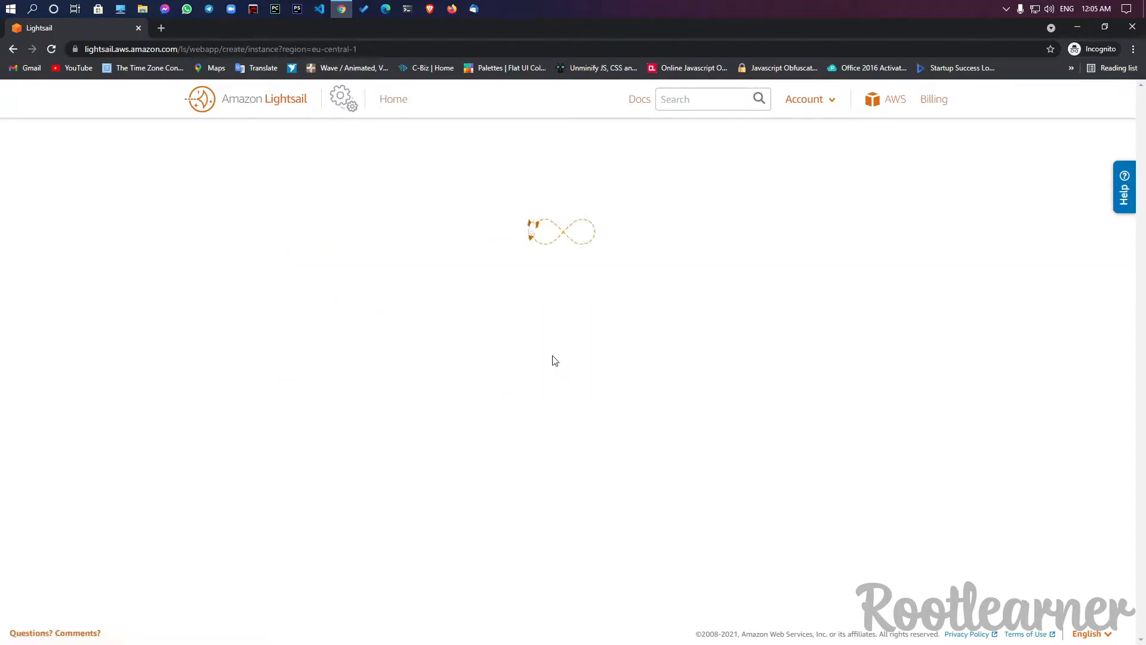
scroll(552, 361, down, 2)
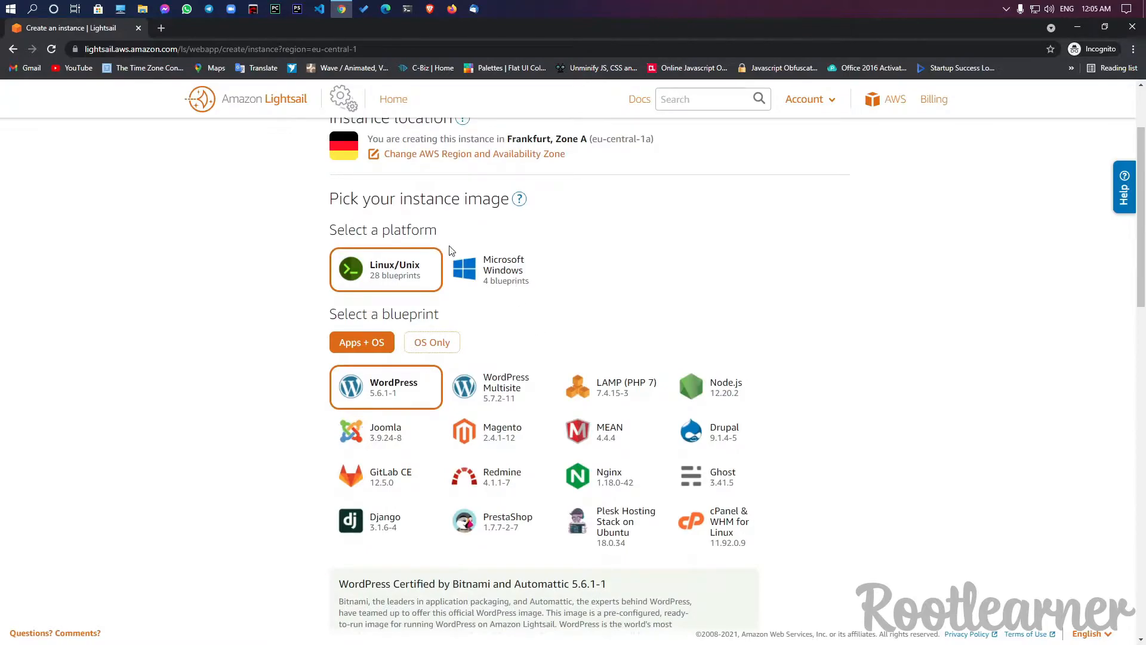
scroll(443, 248, up, 2)
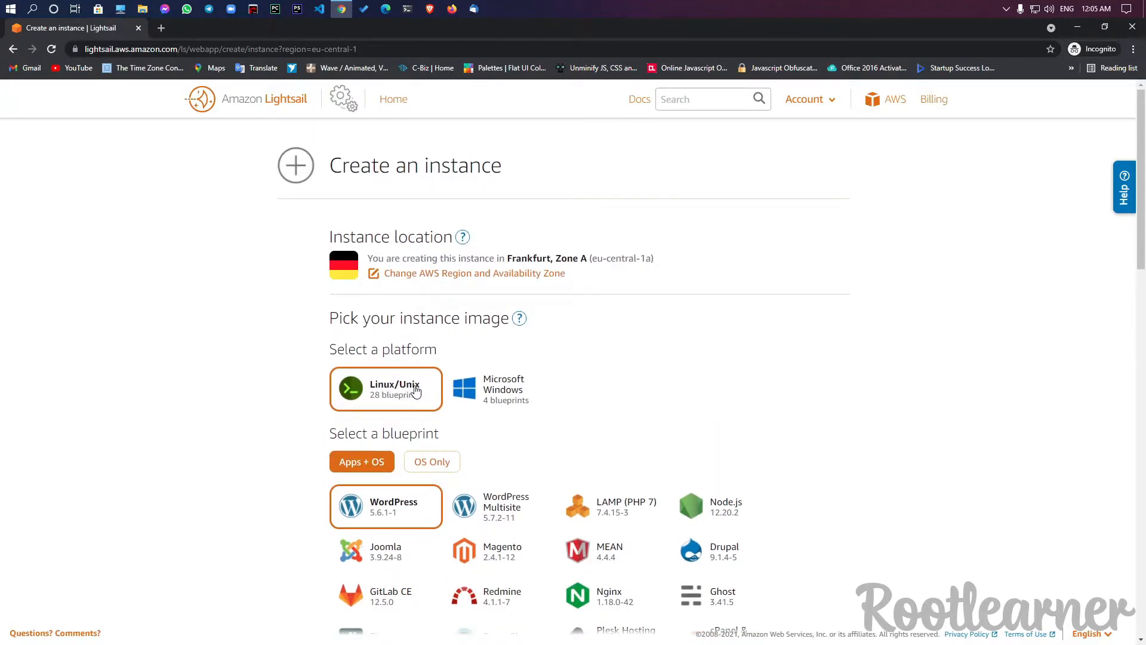
click(504, 392)
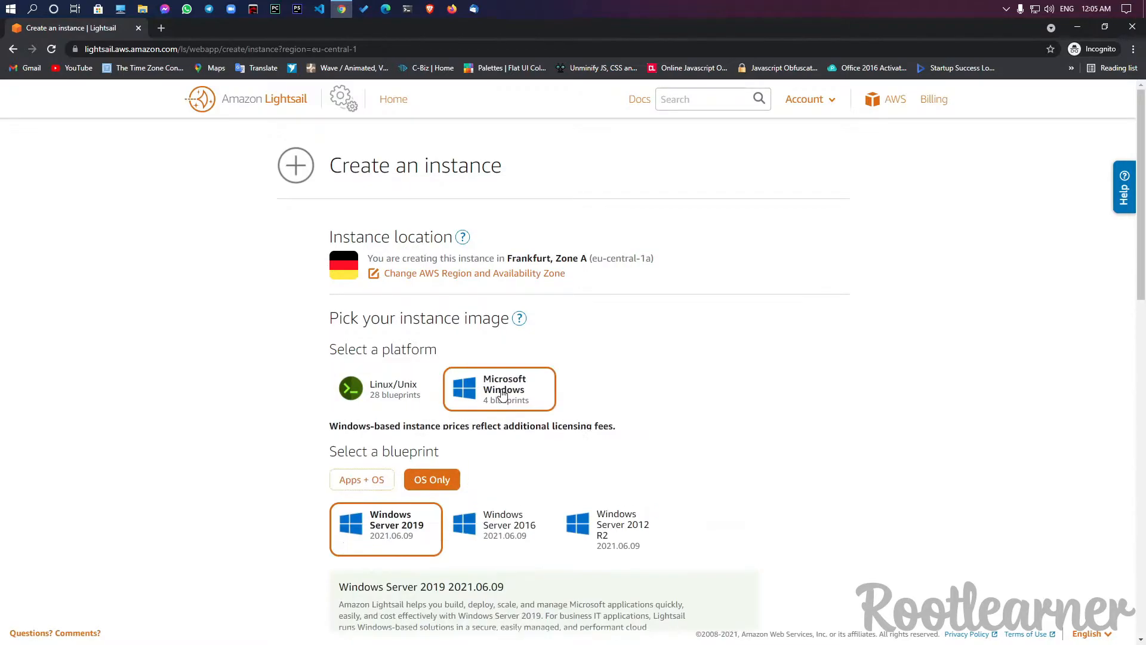
scroll(504, 454, down, 3)
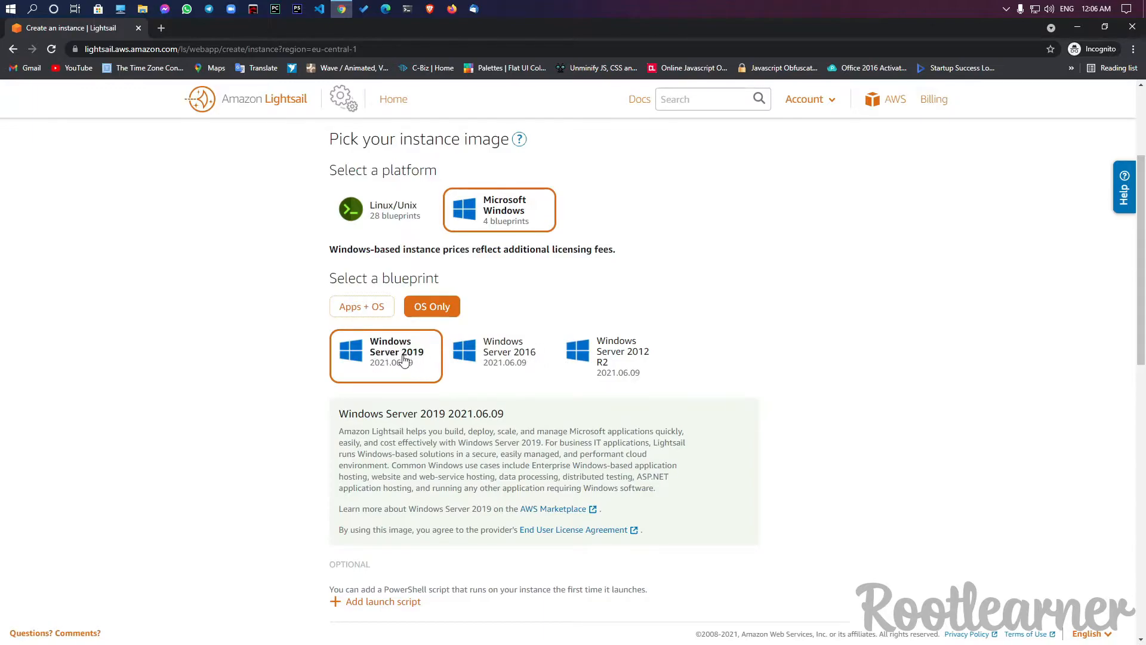
- Choose the $40 USD per month instance plan and name the instance rootlearner_rdp
scroll(398, 366, down, 6)
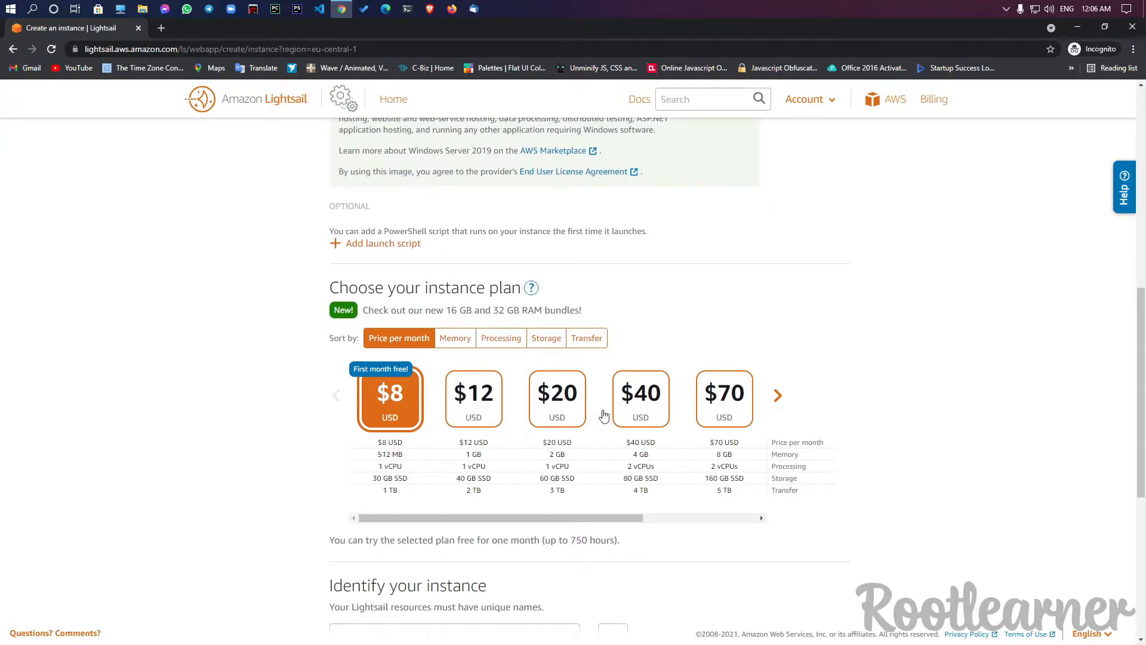
click(636, 407)
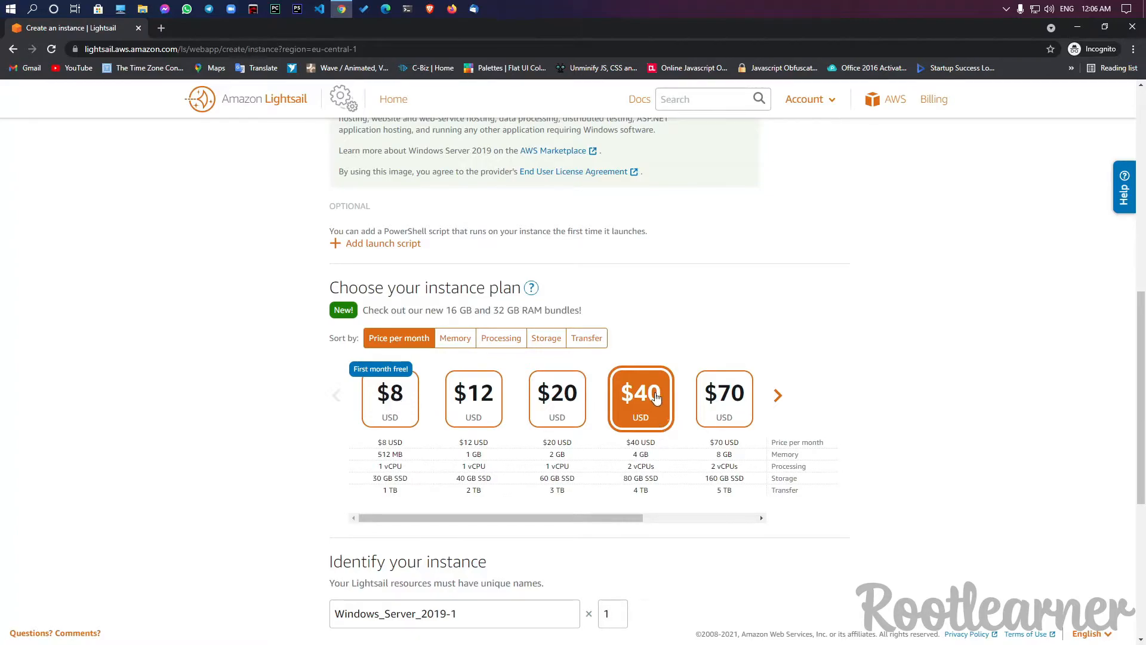
scroll(634, 463, down, 1)
scroll(632, 472, down, 3)
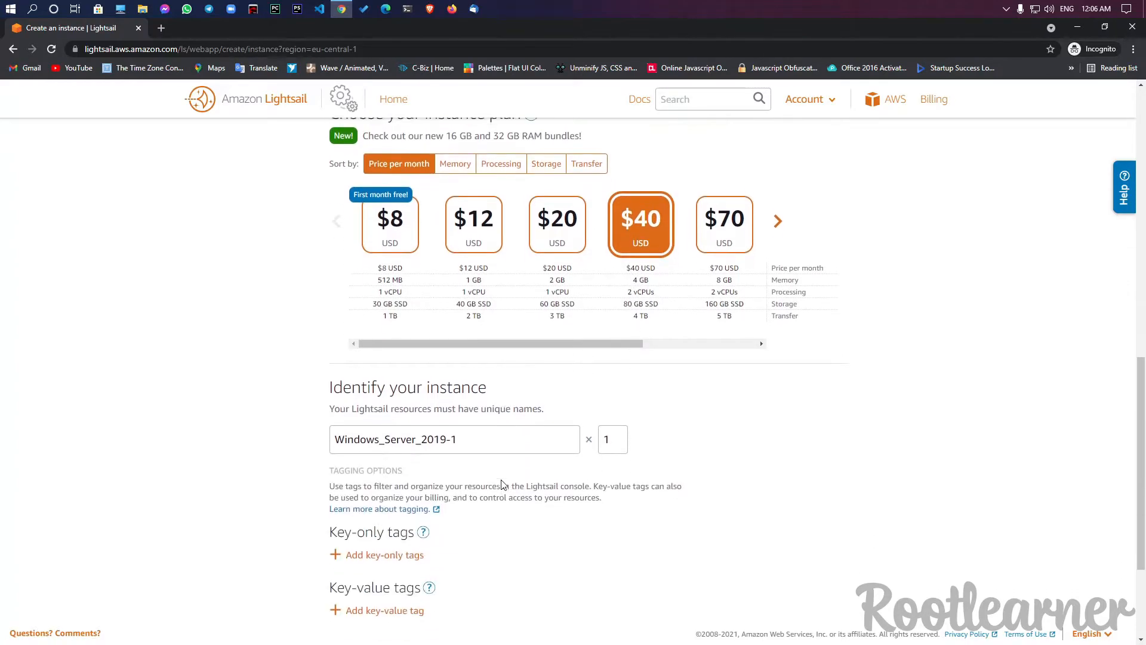
triple_click(467, 445)
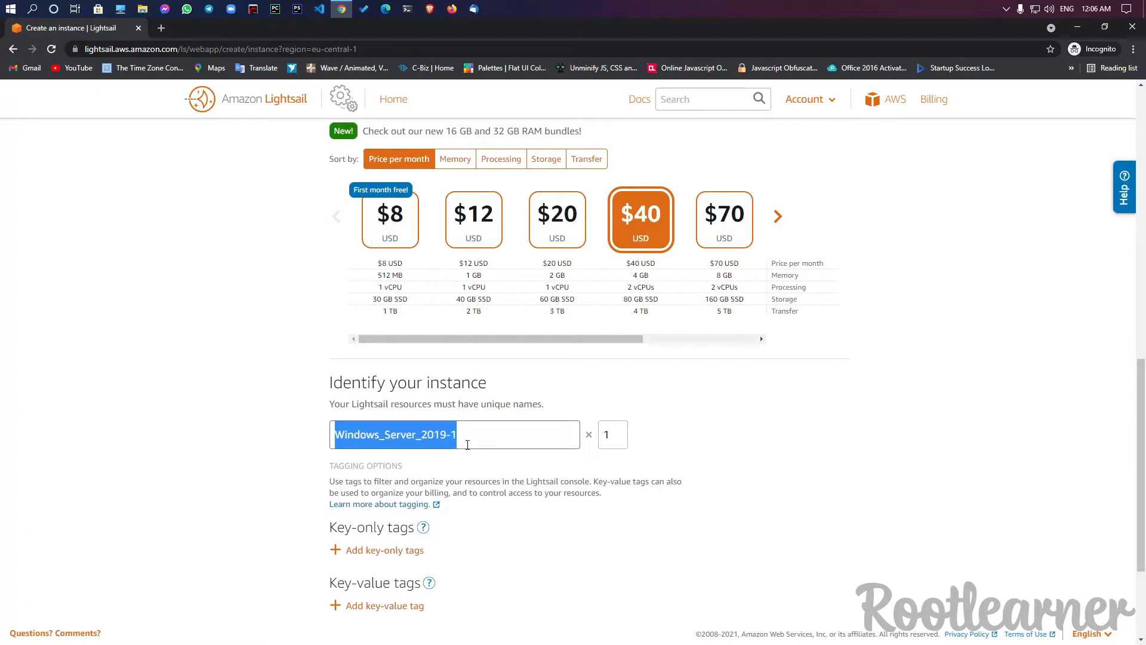
text(rootlearner_rdp)
scroll(467, 445, down, 2)
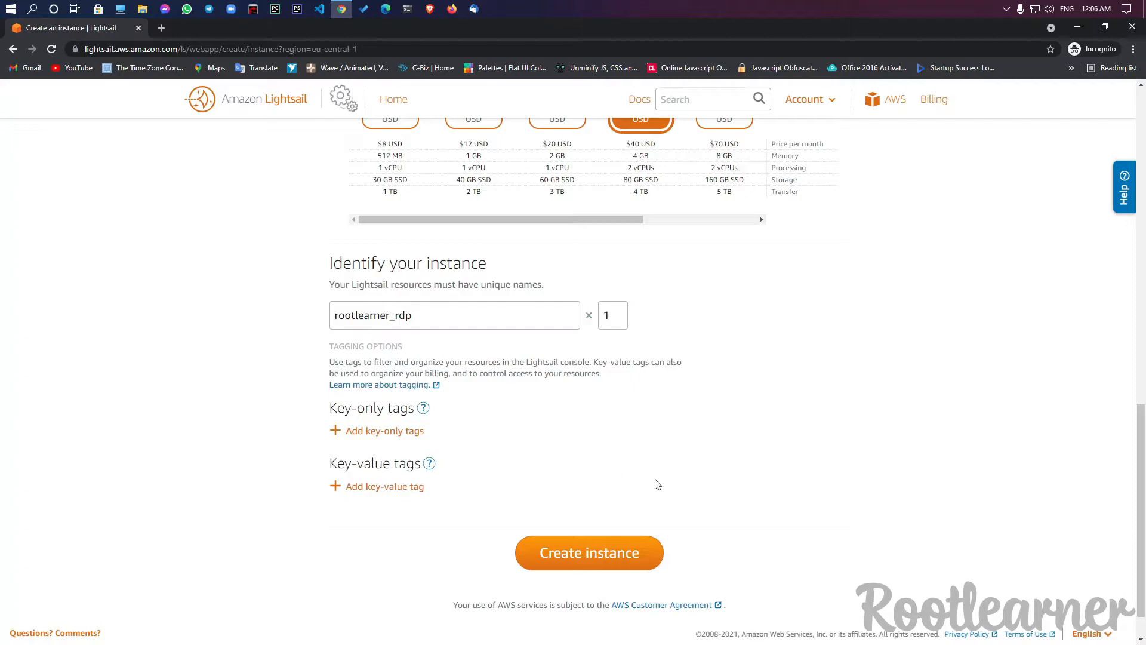
- Review the chosen image, plan and name, and create the instance
scroll(716, 478, up, 5)
scroll(859, 483, up, 7)
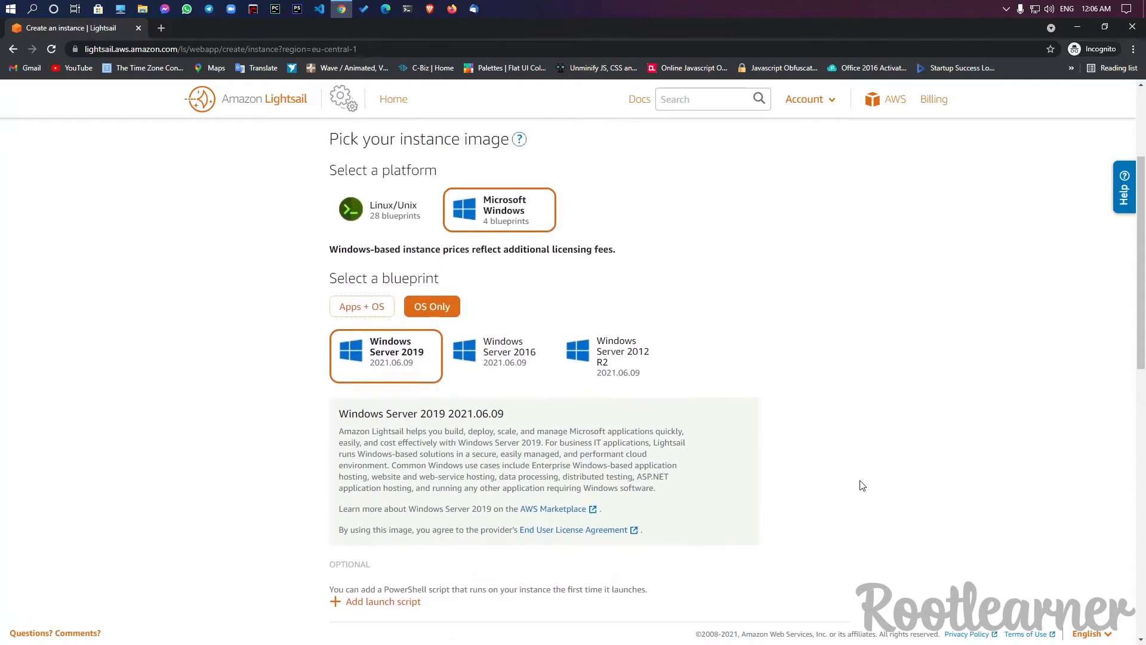
scroll(867, 485, down, 10)
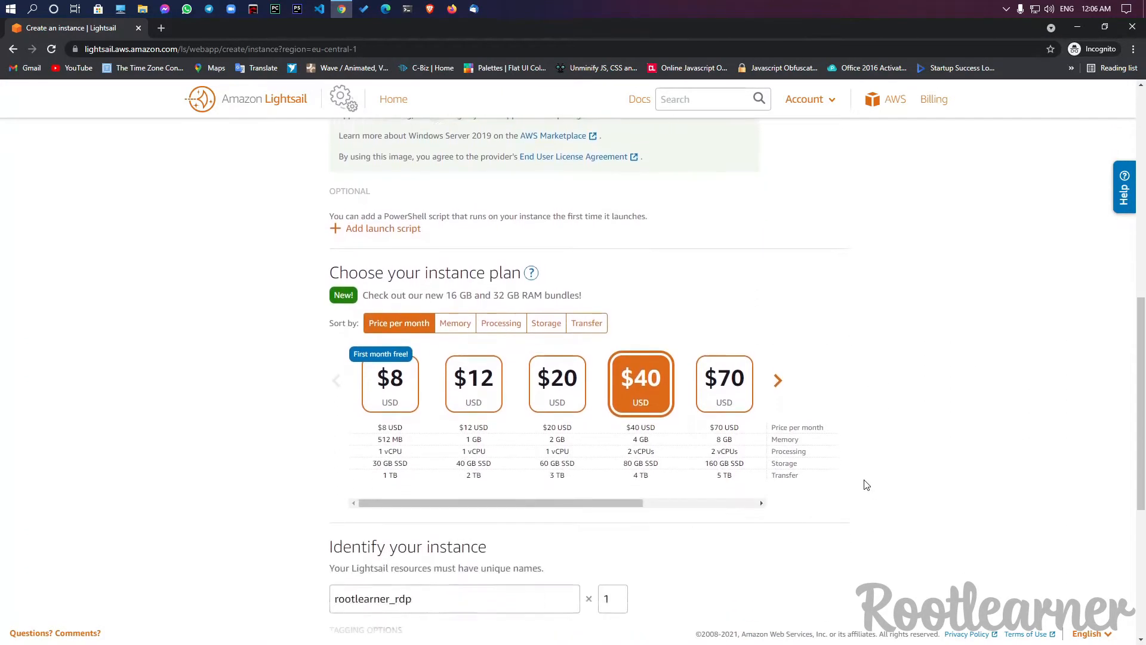
scroll(866, 502, down, 3)
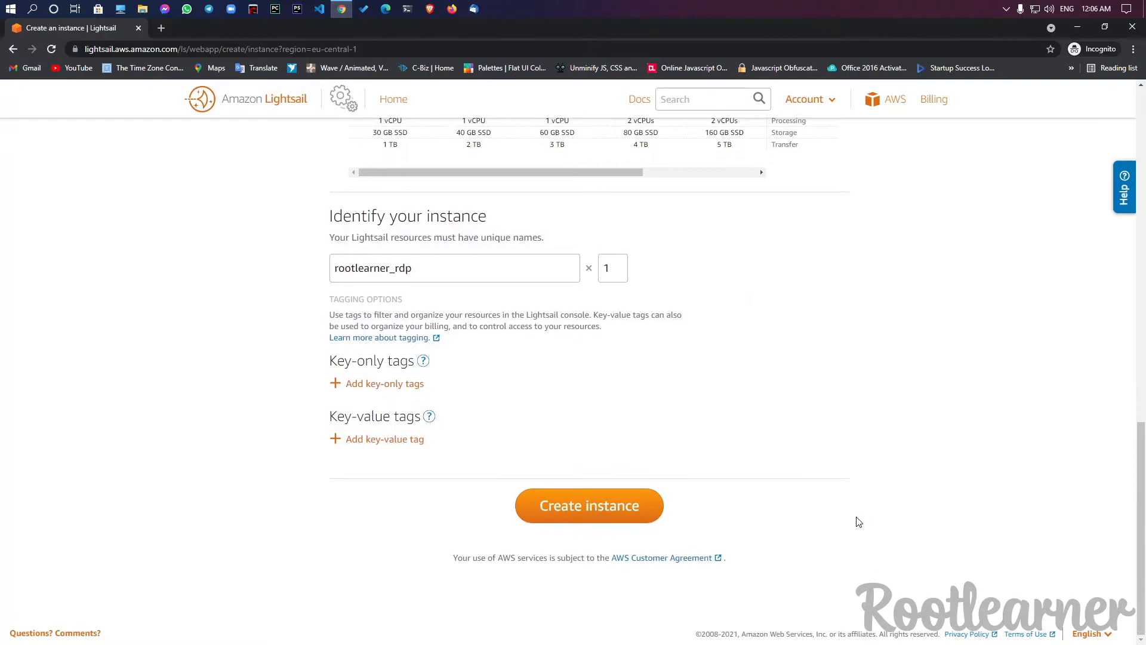
click(601, 503)
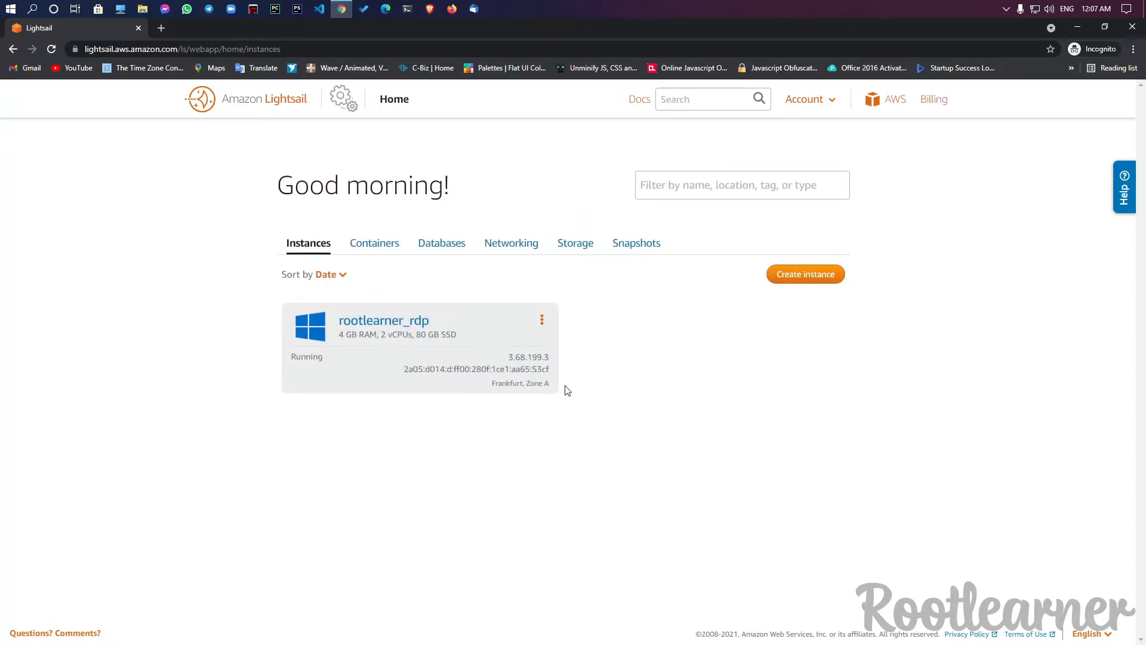
- Open the connection details of the rootlearner_rdp instance and copy its IPv4 address
click(410, 332)
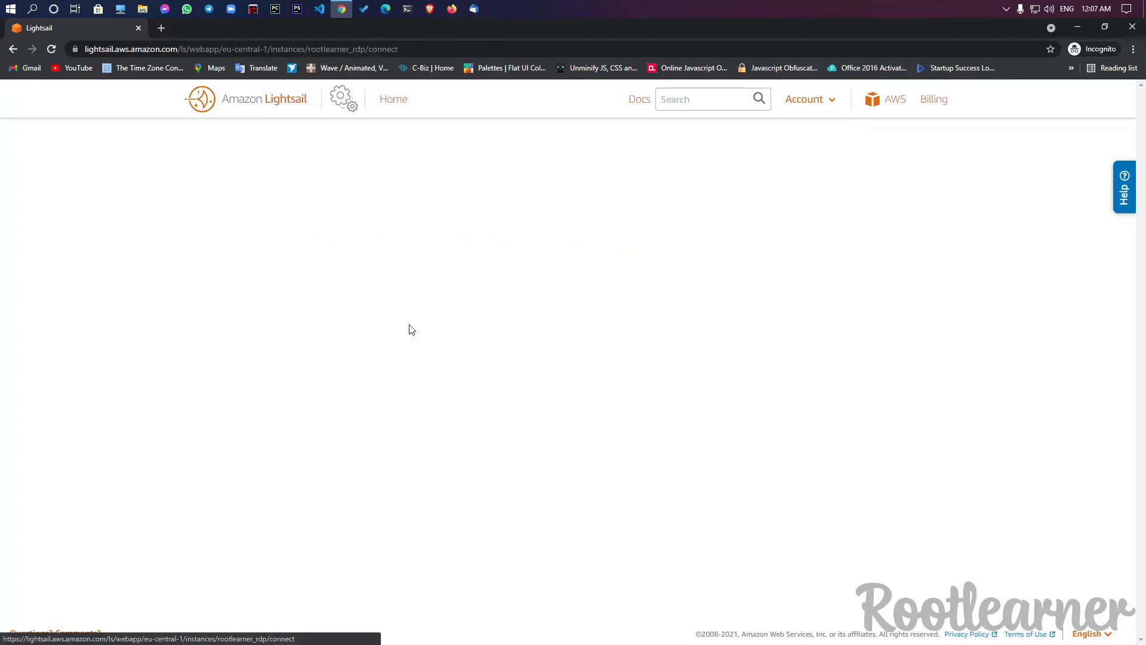
scroll(558, 346, down, 1)
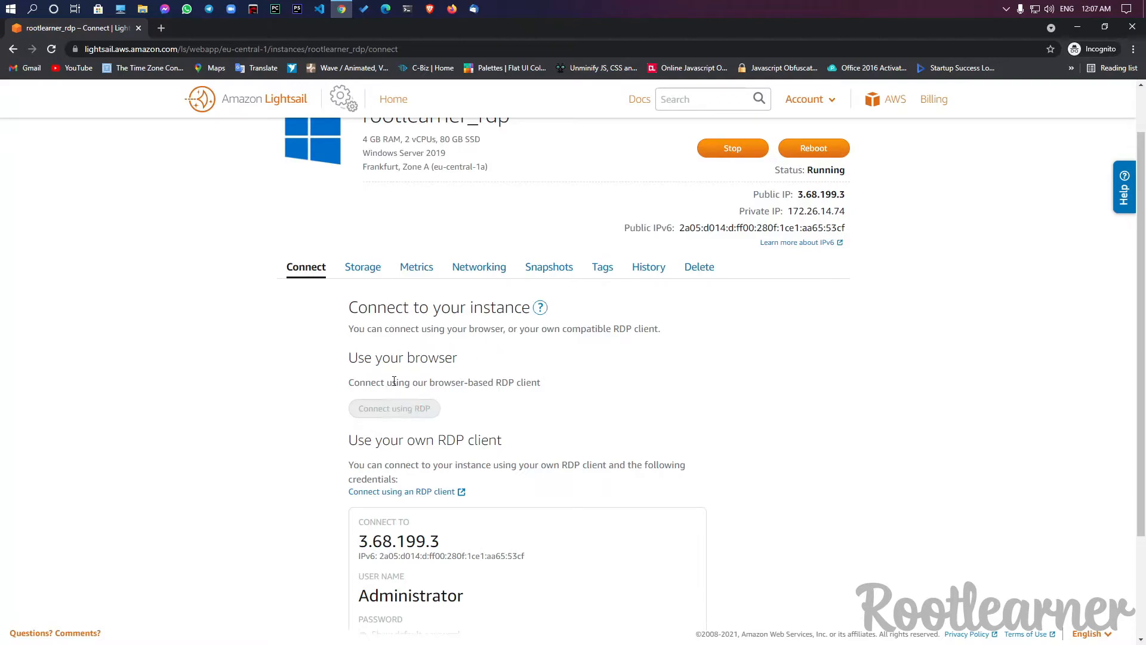
scroll(382, 454, down, 1)
drag(360, 485, 442, 483)
right_click(446, 482)
click(471, 485)
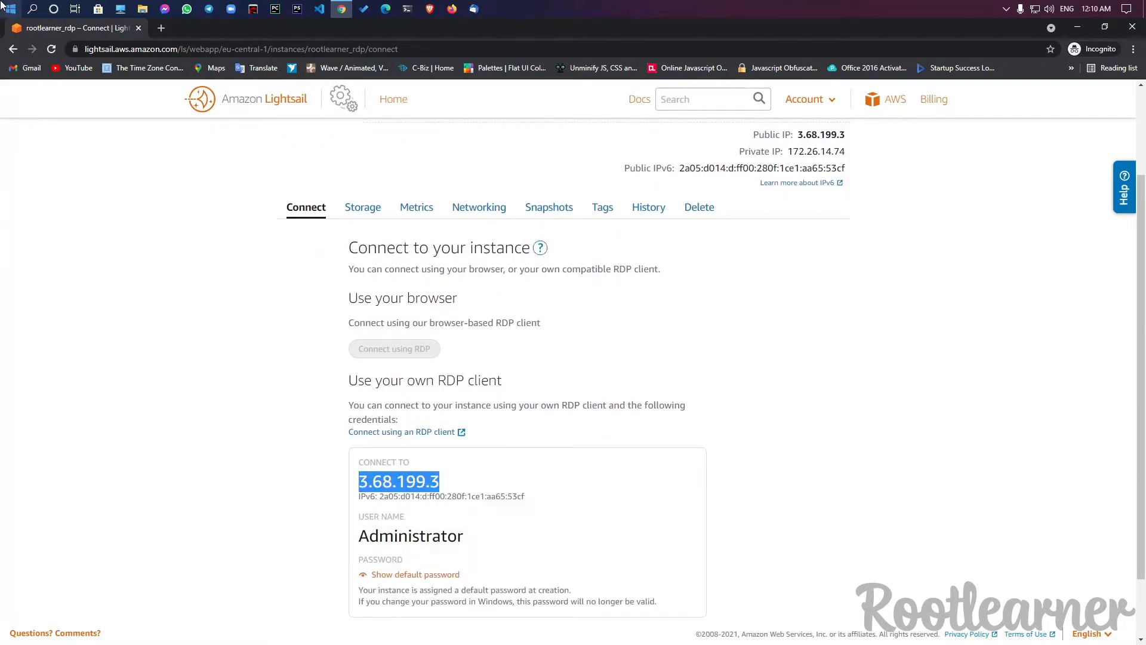
- Open Remote Desktop Connection and connect to computer 3.68.199.3 with the username Administrator
click(2, 6)
text(rdp)
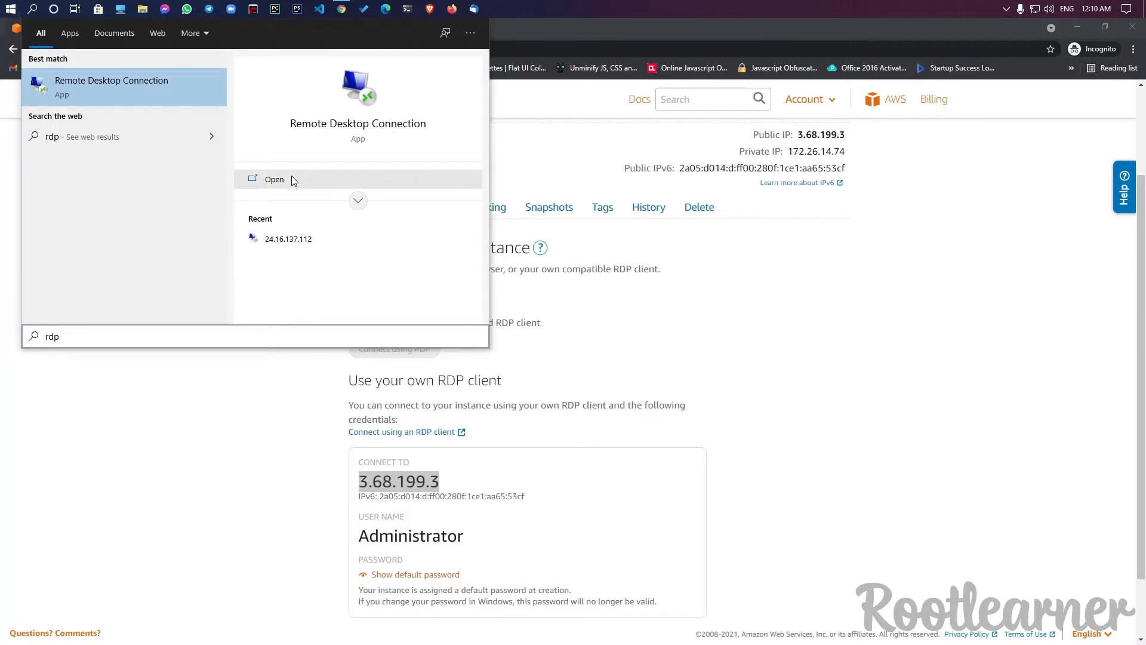
click(291, 179)
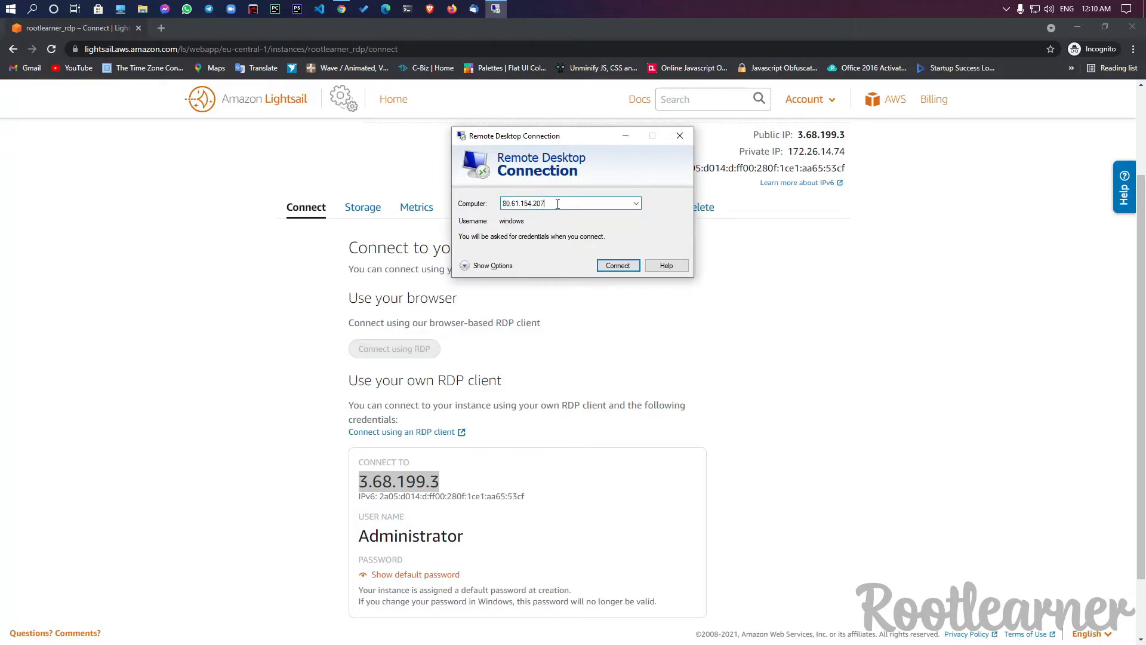
key(ctrl+v)
click(477, 266)
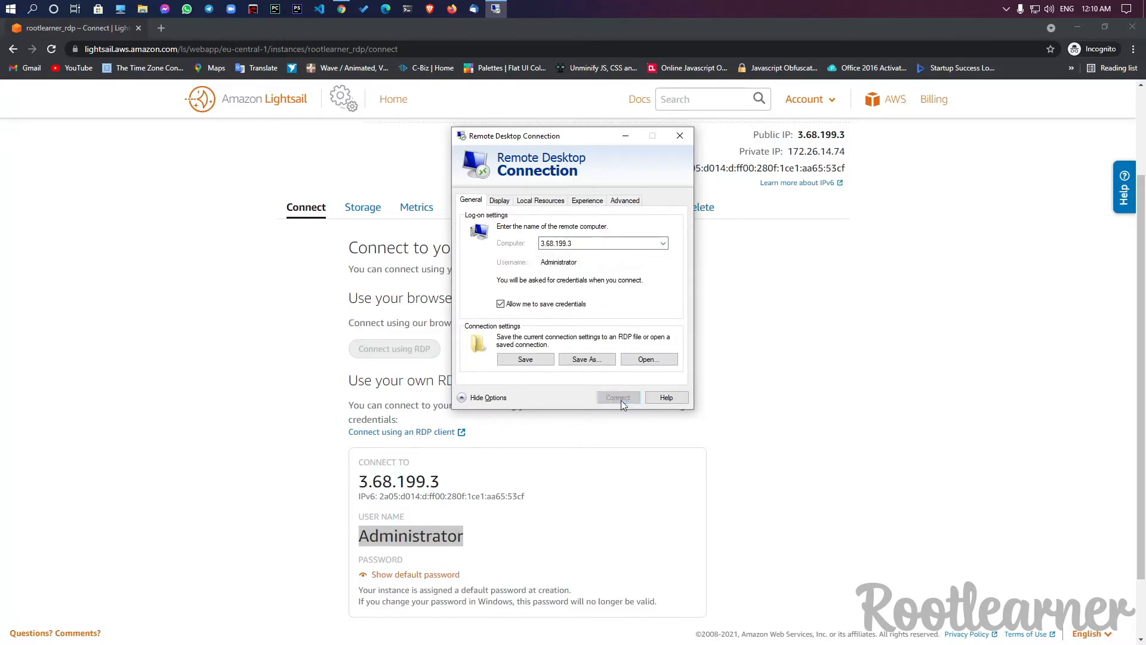
click(621, 399)
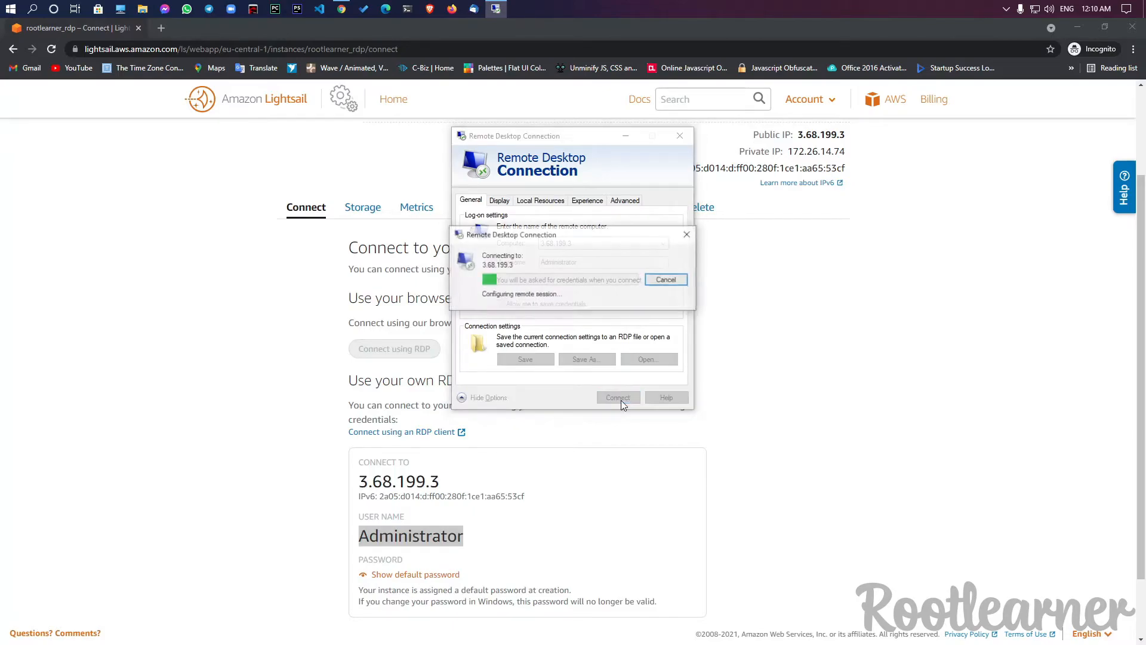
- Switch back to the Lightsail connection page, reveal the instance's default password and copy it
click(584, 524)
scroll(584, 525, down, 1)
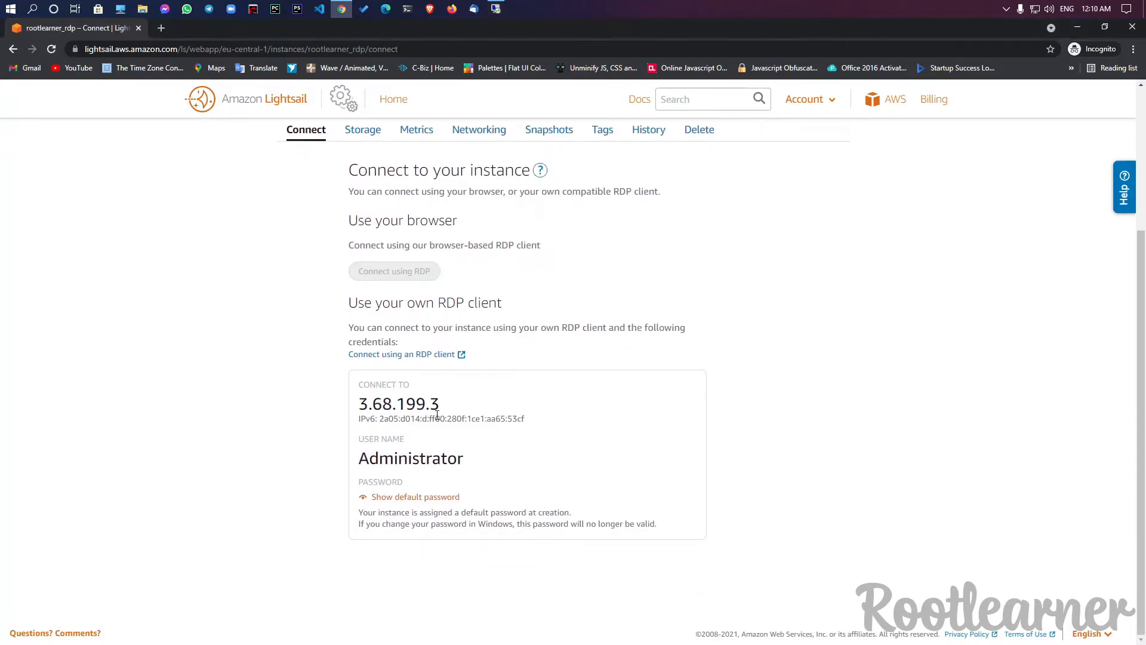
click(410, 497)
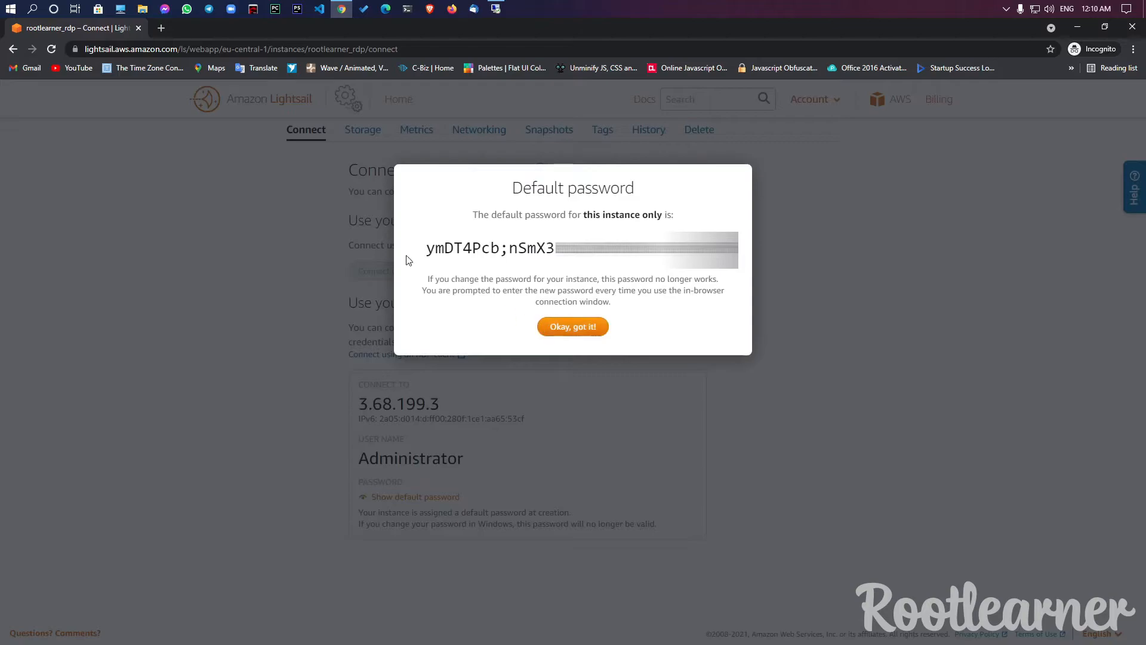
drag(426, 251, 738, 250)
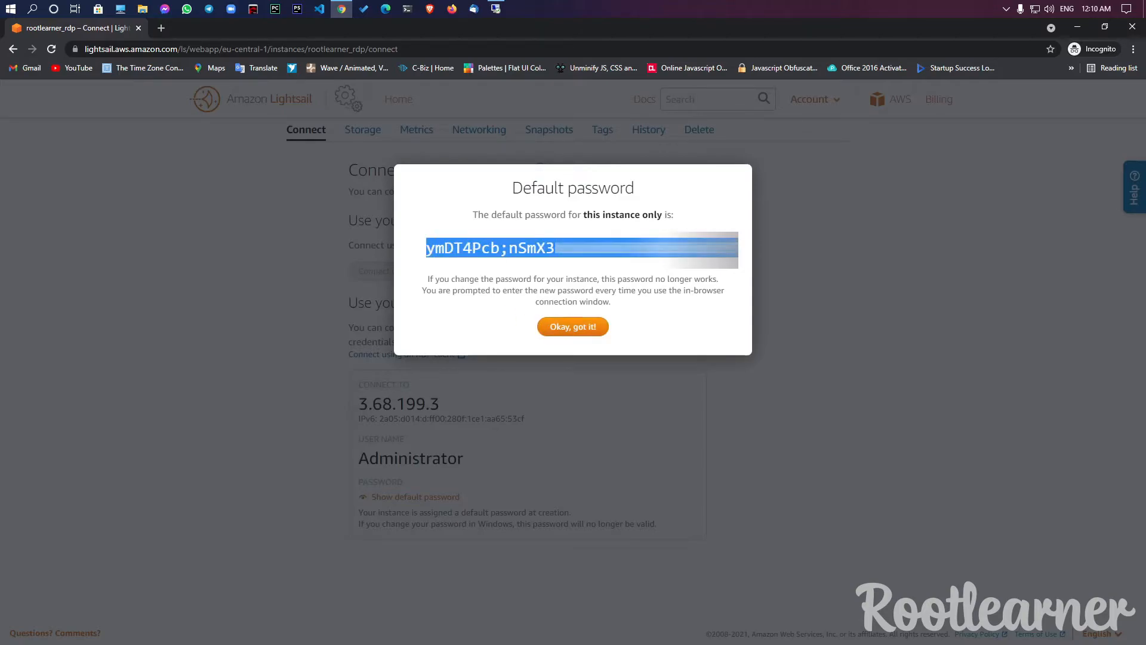
right_click(705, 248)
click(725, 256)
- Switch to Remote Desktop Connection, paste the Administrator account password, submit it and connect despite the certificate warning
click(495, 8)
key(ctrl+v)
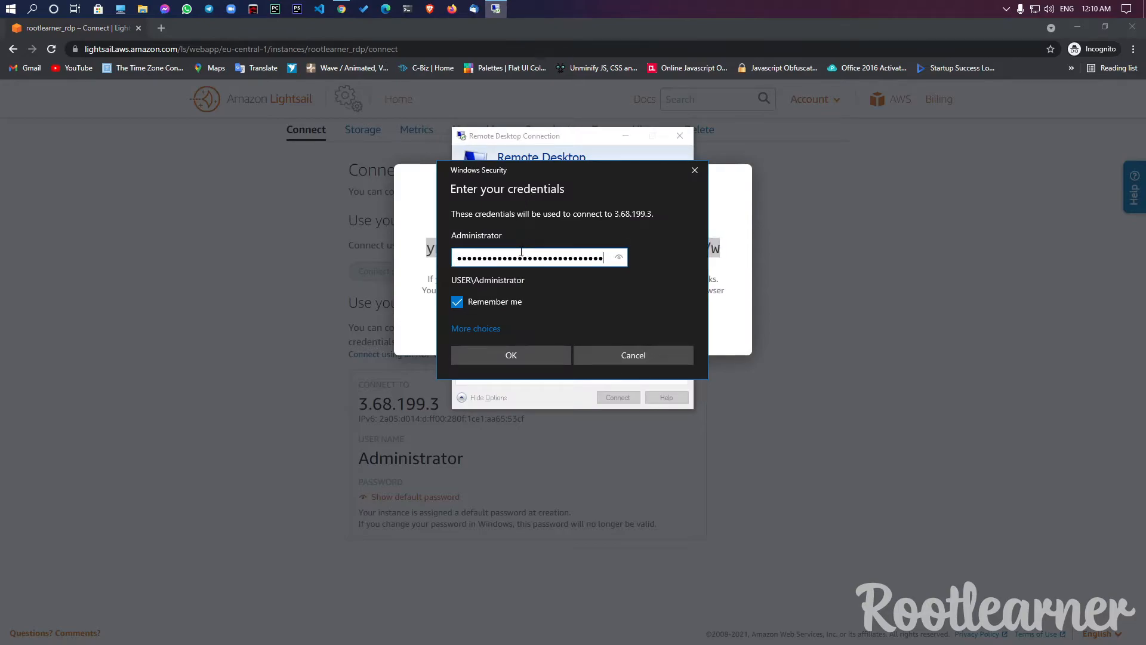
click(520, 354)
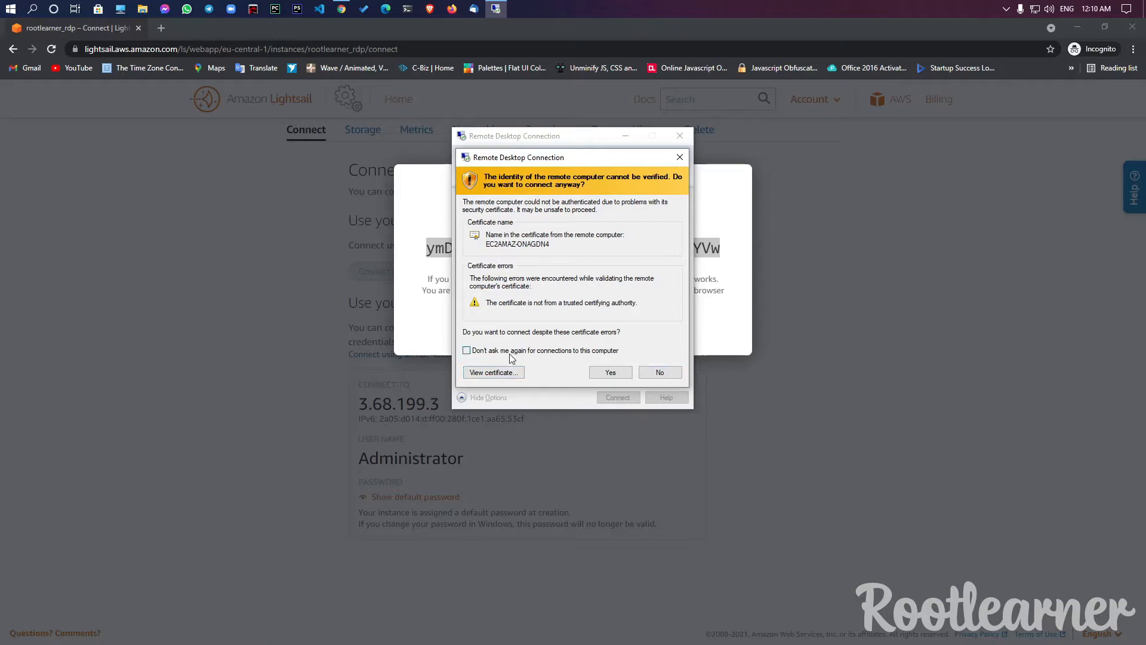
click(610, 373)
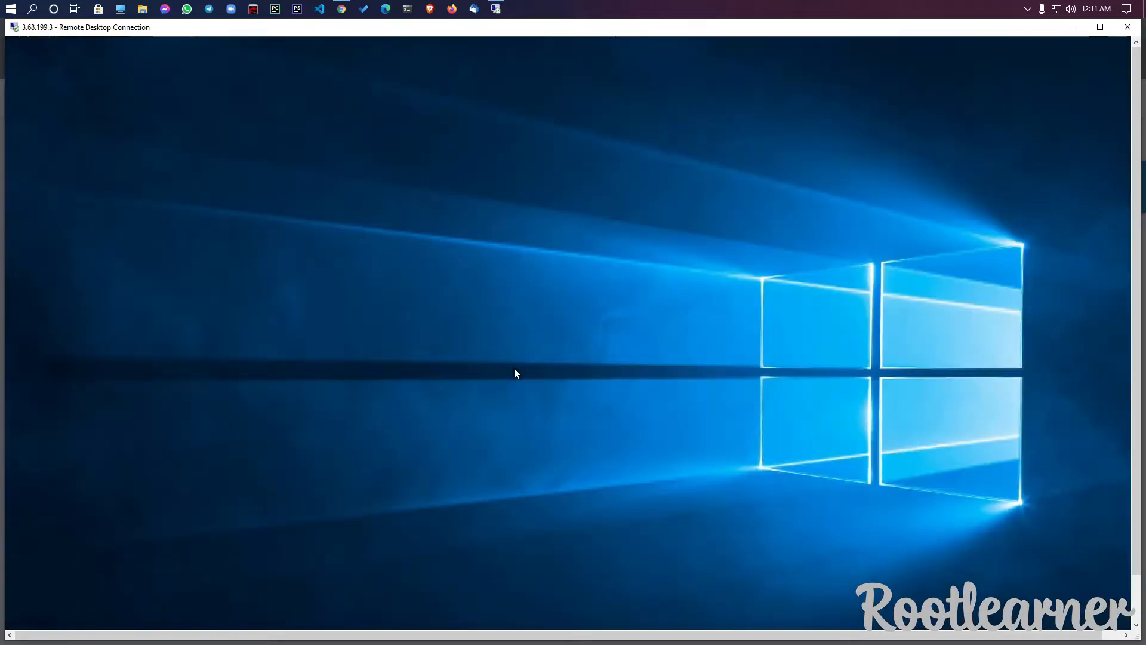
- Refresh the remote desktop and allow the PC to be discoverable on Network 2
right_click(573, 187)
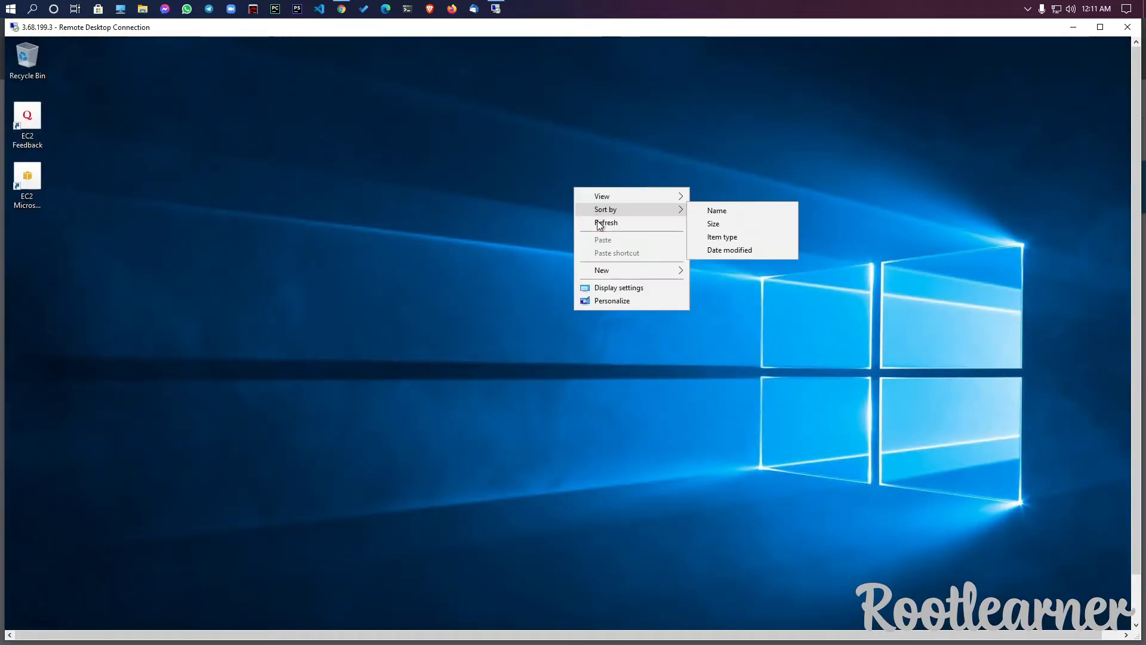
click(593, 223)
right_click(484, 205)
click(525, 240)
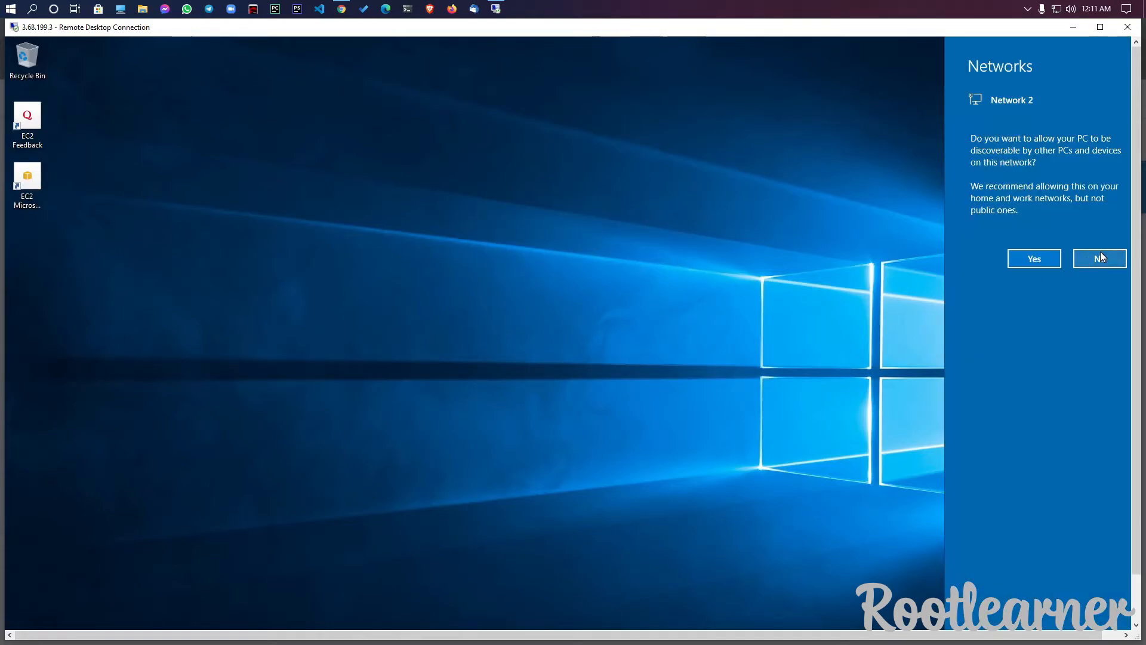
click(1034, 259)
right_click(592, 201)
click(618, 237)
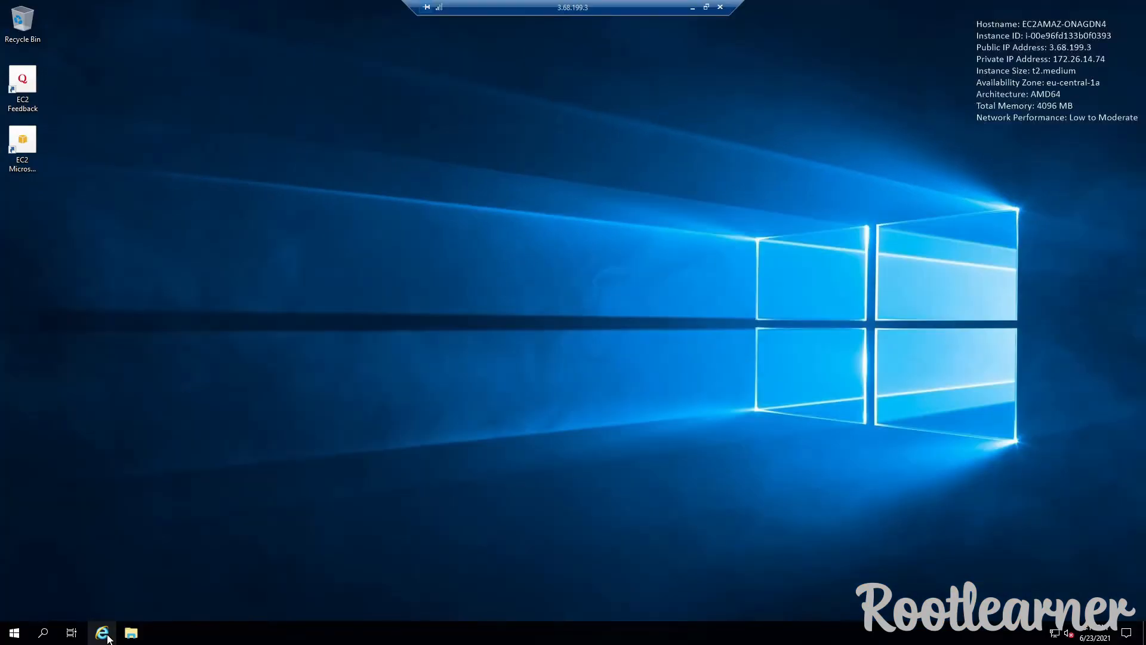
- Open Internet Explorer on the server and complete its initial setup without the recommended settings
click(105, 633)
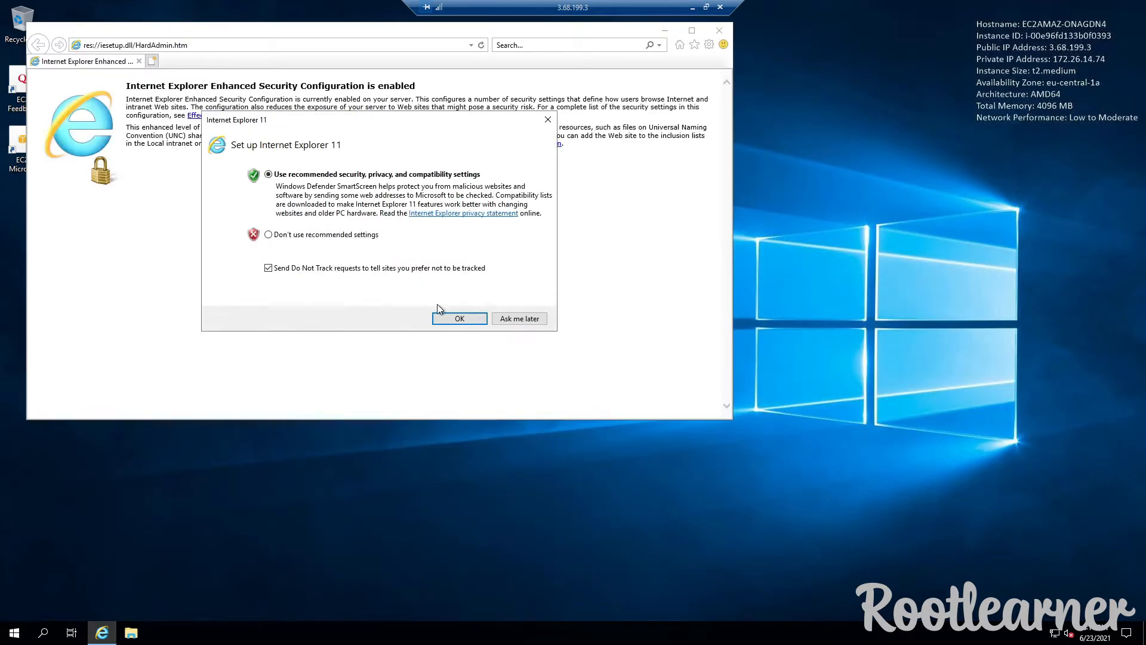
click(350, 240)
click(463, 322)
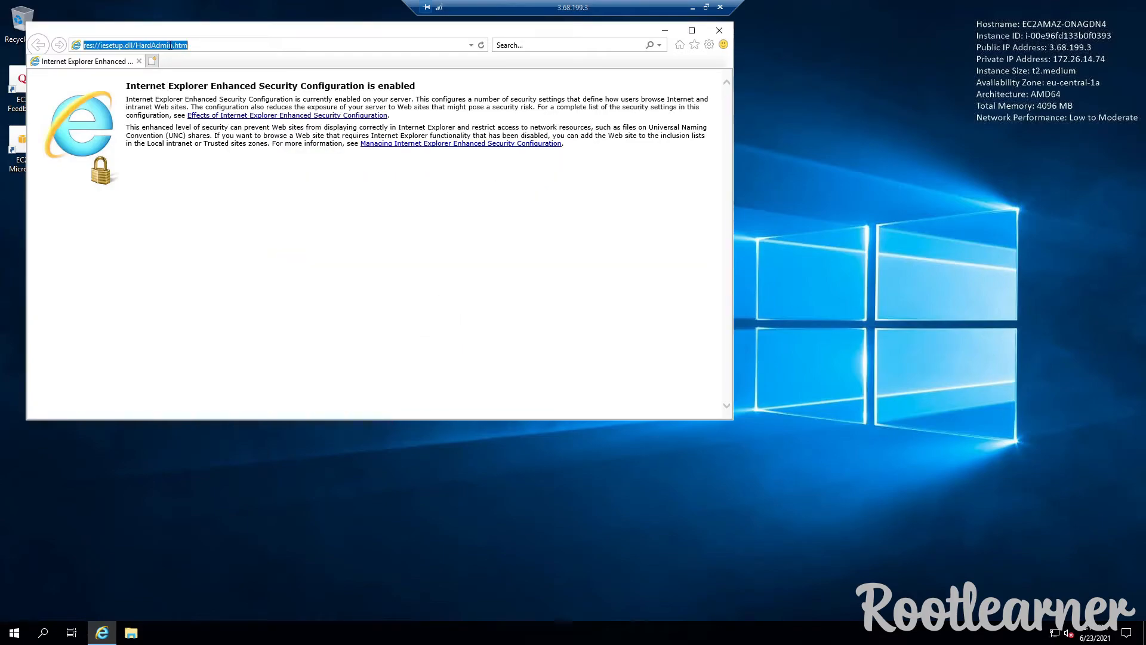
- Run an internet speed test at fast.com, view it in a maximized window and close the browser
text(fa)
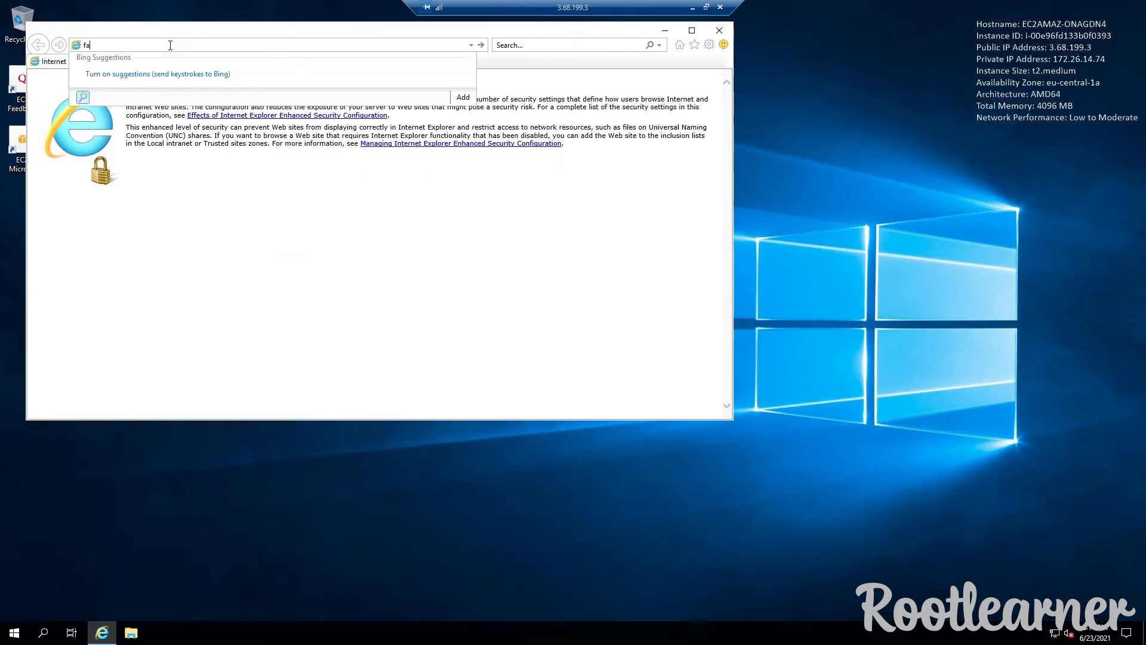
text(st.com)
key(Return)
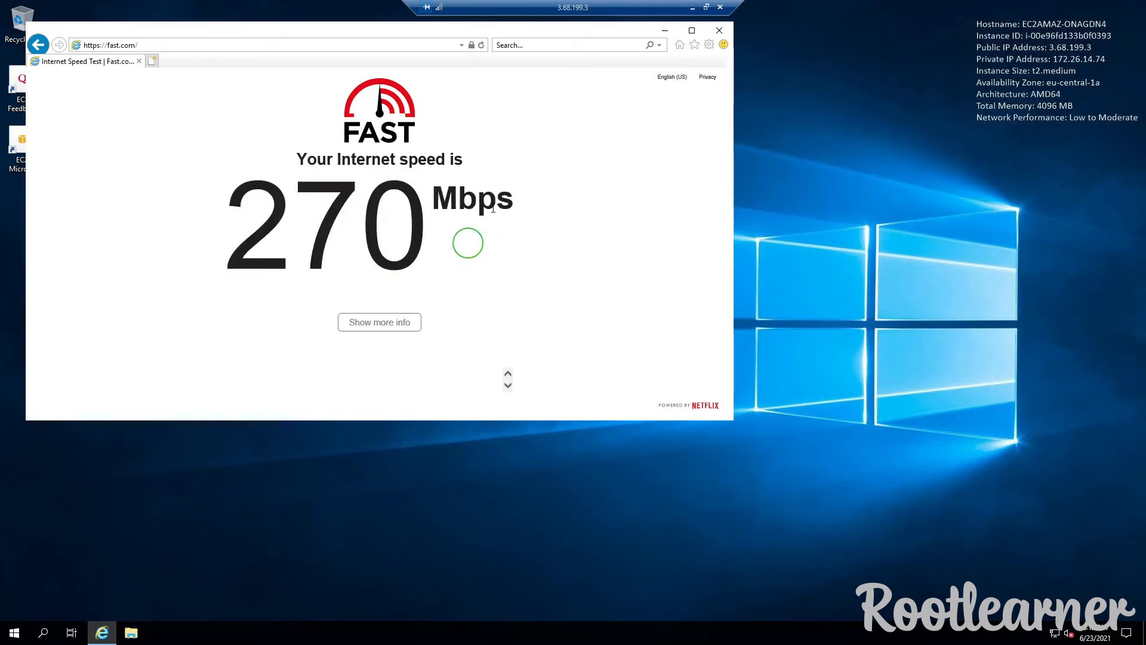
click(692, 30)
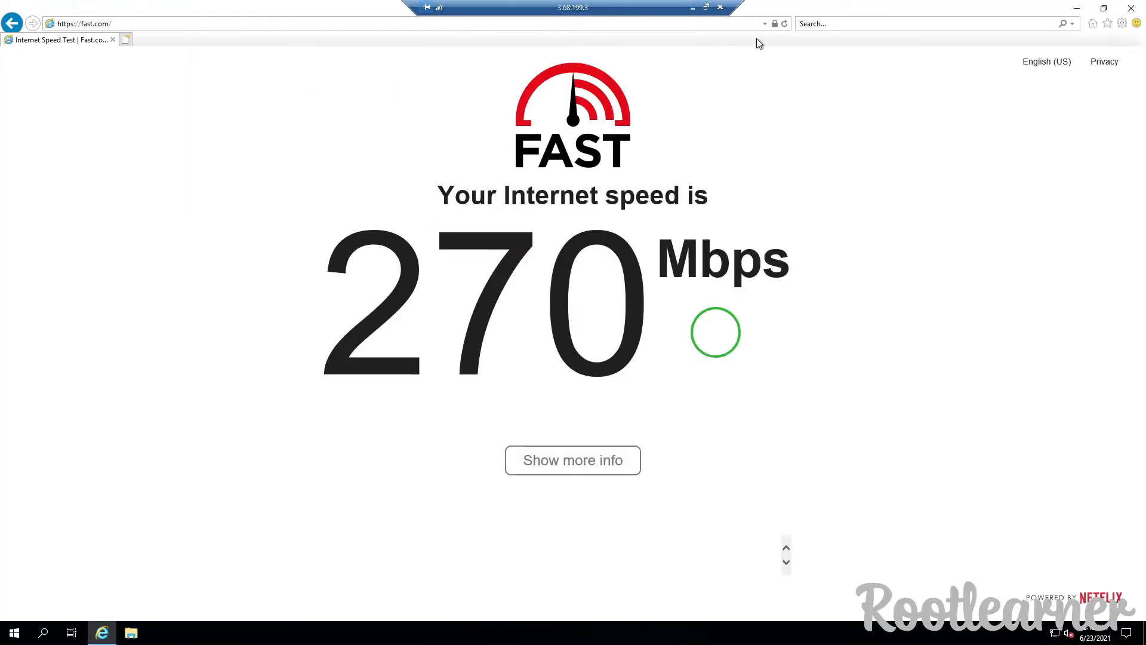
click(1131, 8)
right_click(434, 253)
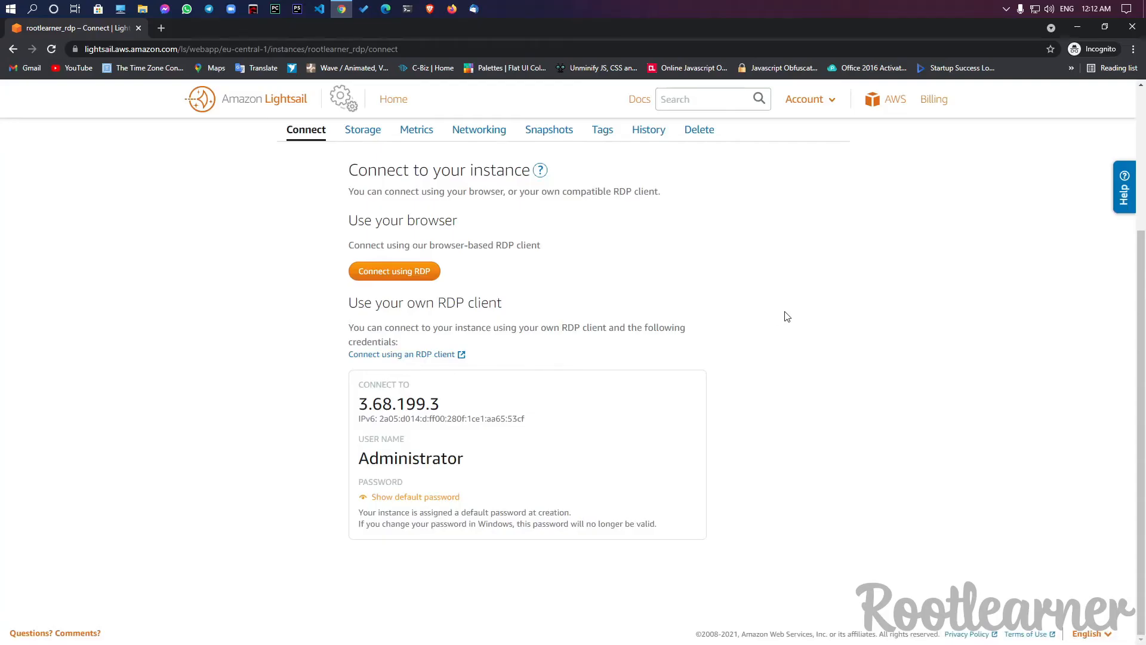
- Return to the rootlearner_rdp instance page in Lightsail and open its networking settings
scroll(785, 315, up, 4)
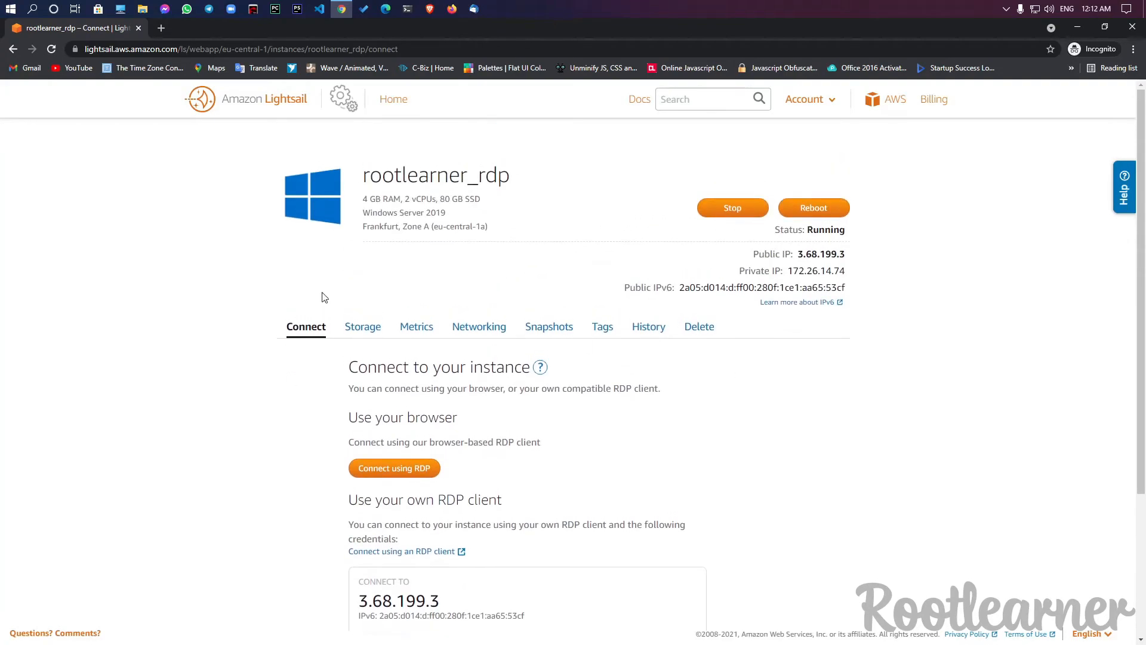
scroll(404, 440, down, 2)
drag(353, 481, 443, 490)
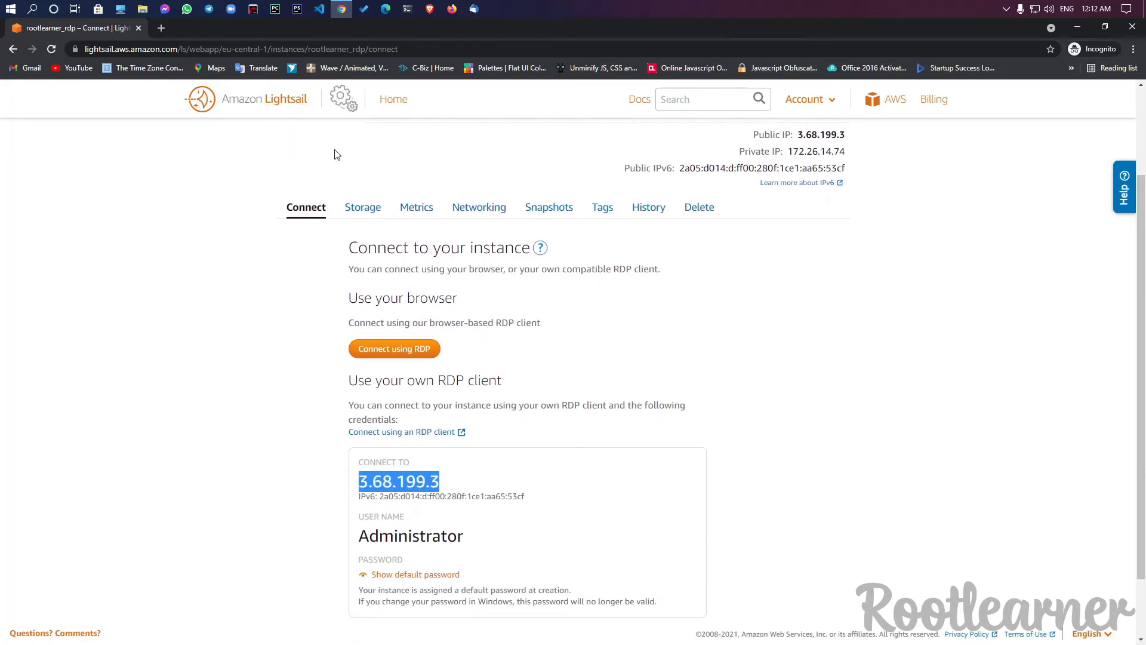
scroll(425, 239, up, 1)
scroll(431, 266, down, 1)
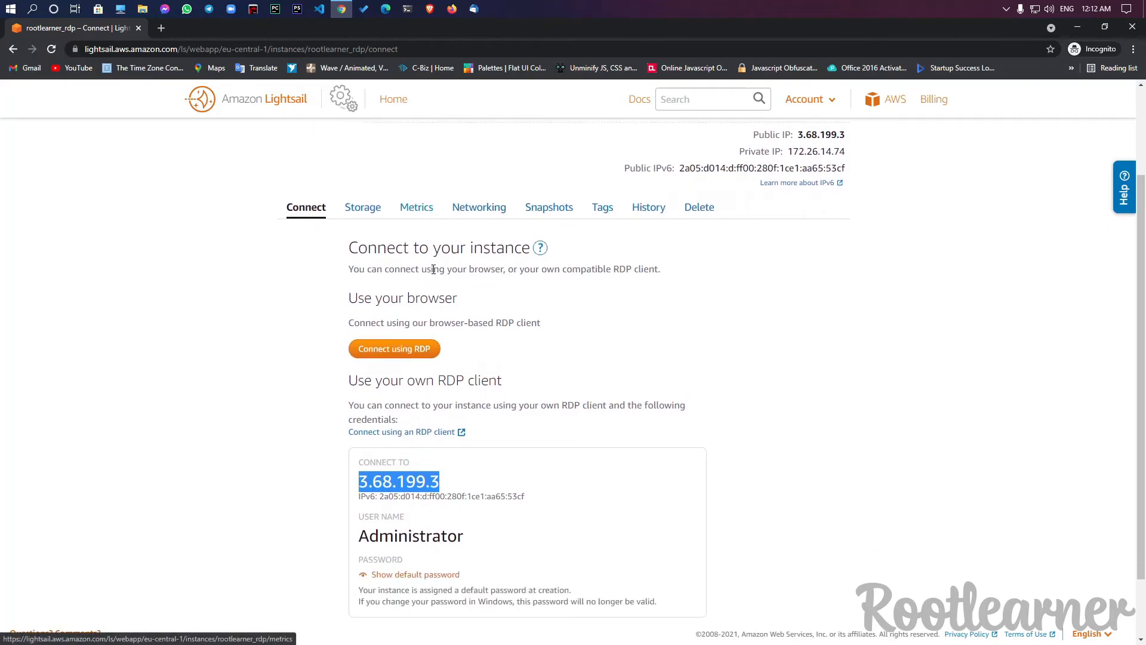
scroll(433, 269, up, 1)
click(469, 200)
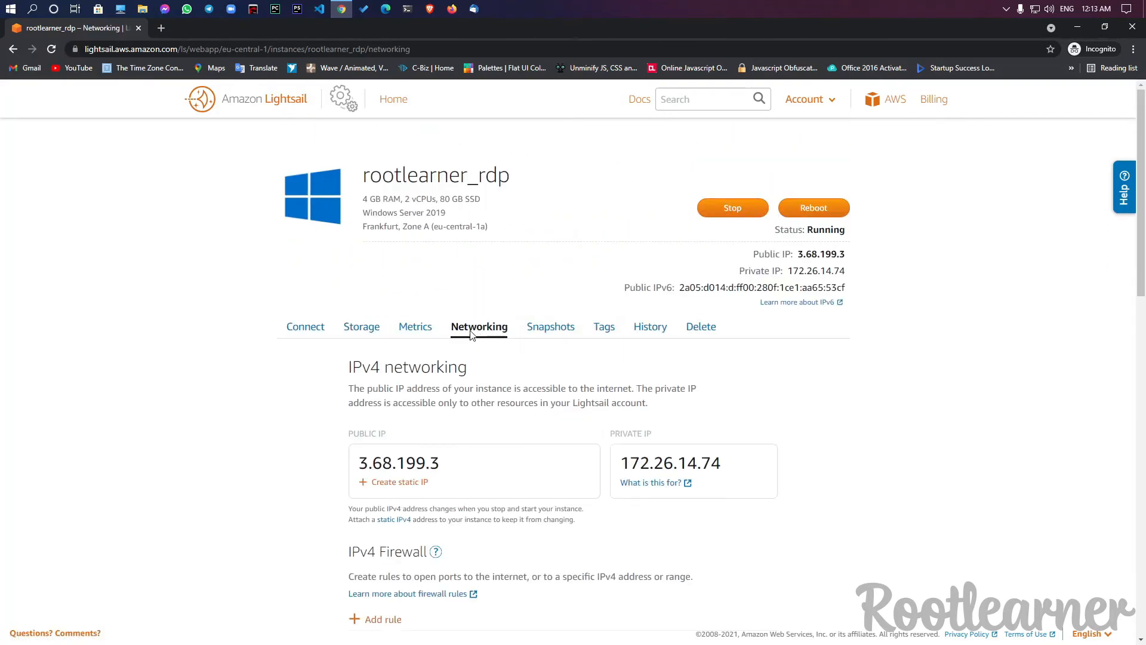
scroll(466, 358, down, 1)
- Create a static IP named StaticIp-1 attached to the rootlearner_rdp instance
click(410, 426)
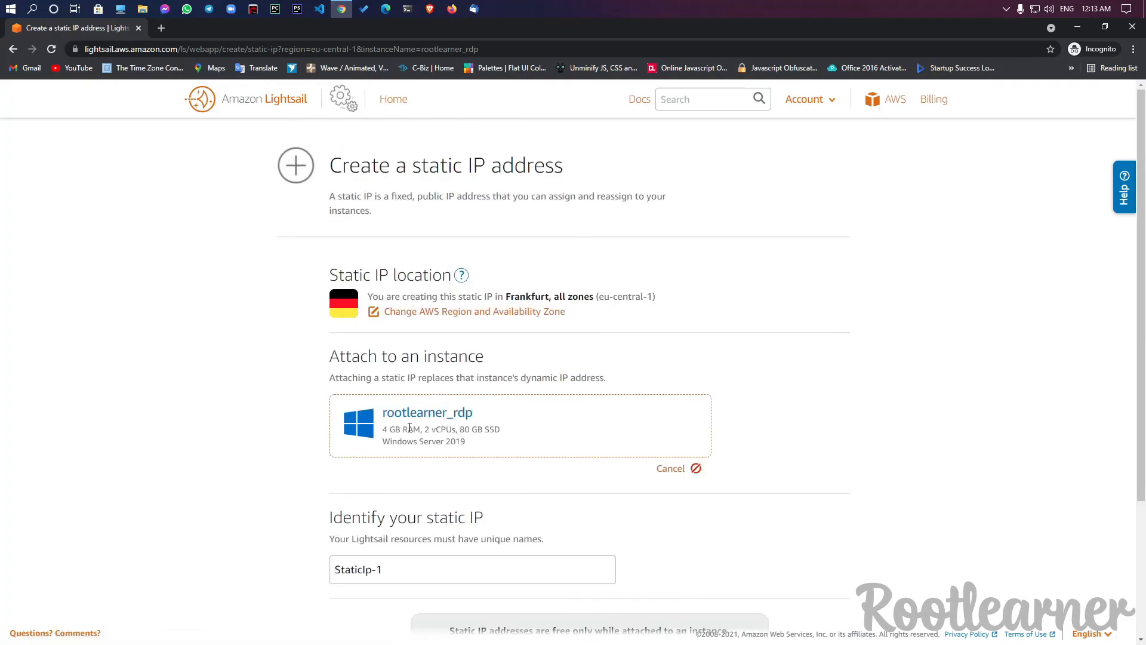
scroll(410, 427, down, 3)
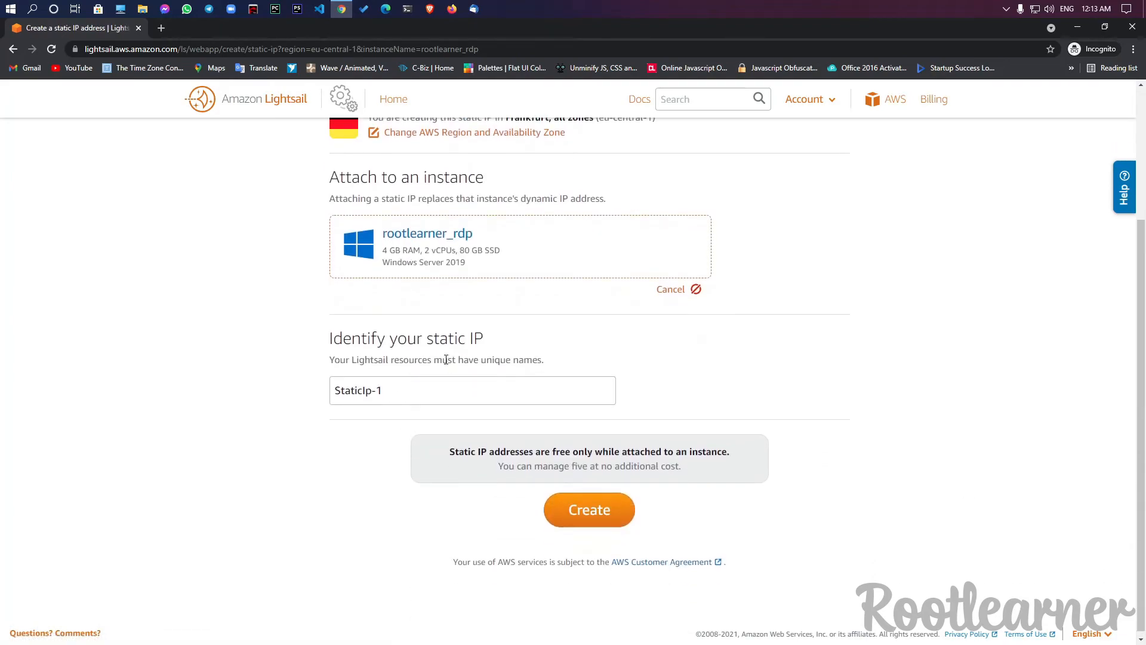
triple_click(363, 392)
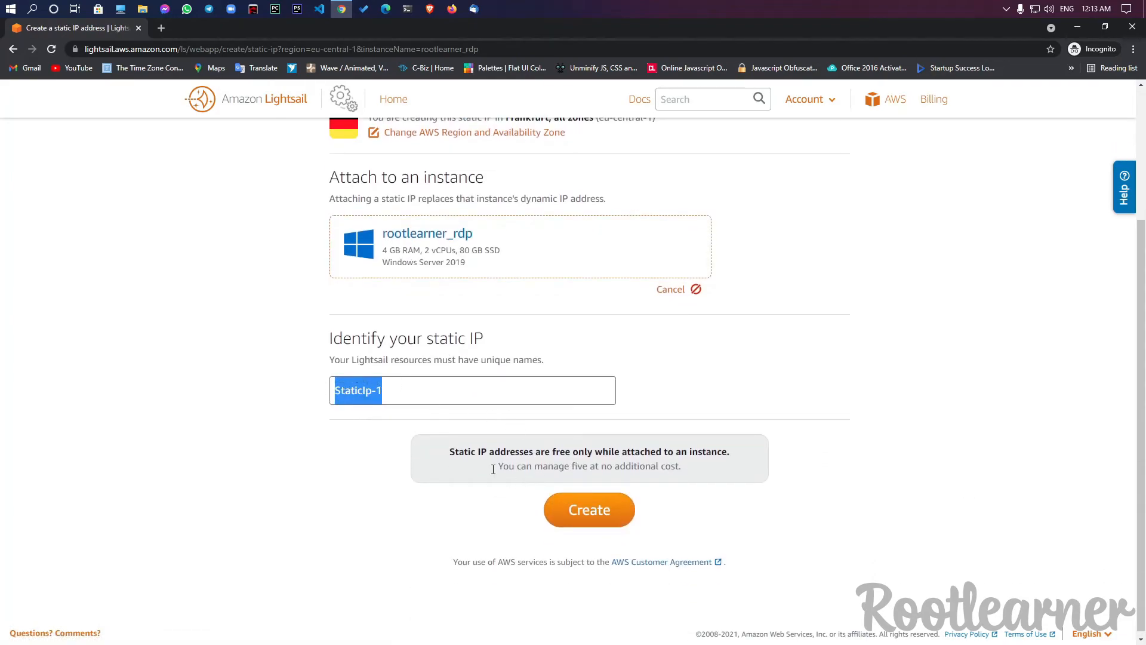
click(614, 524)
scroll(610, 524, up, 1)
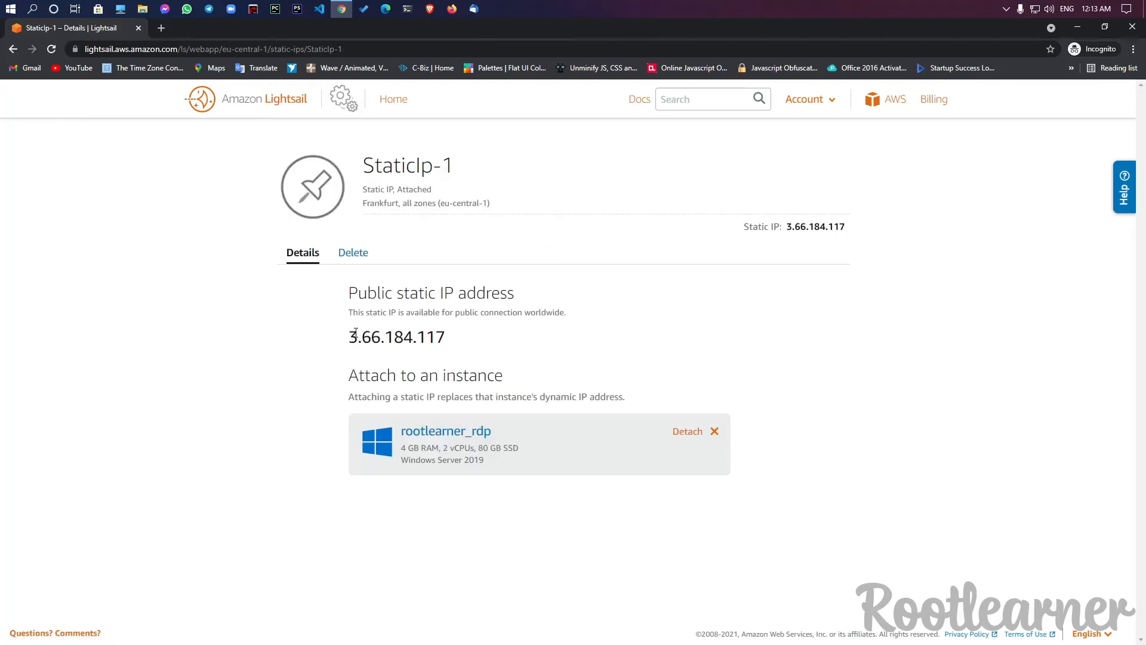
- Copy the public static IP address 3.66.184.117 and the Administrator user name from the Lightsail pages
drag(347, 337, 455, 348)
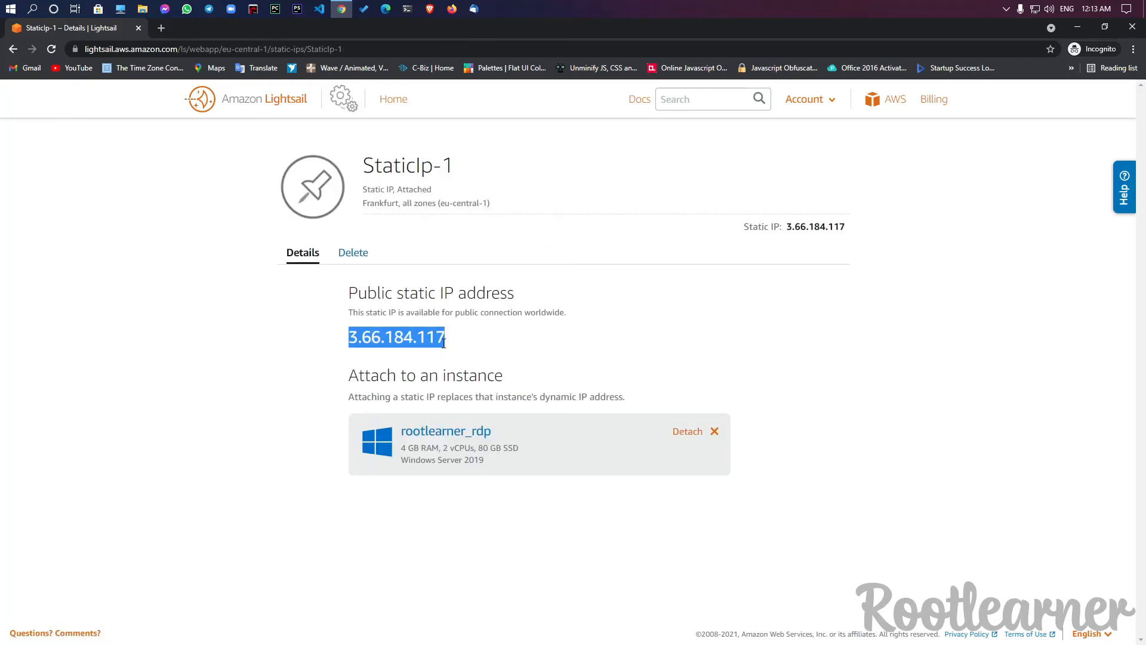
right_click(425, 336)
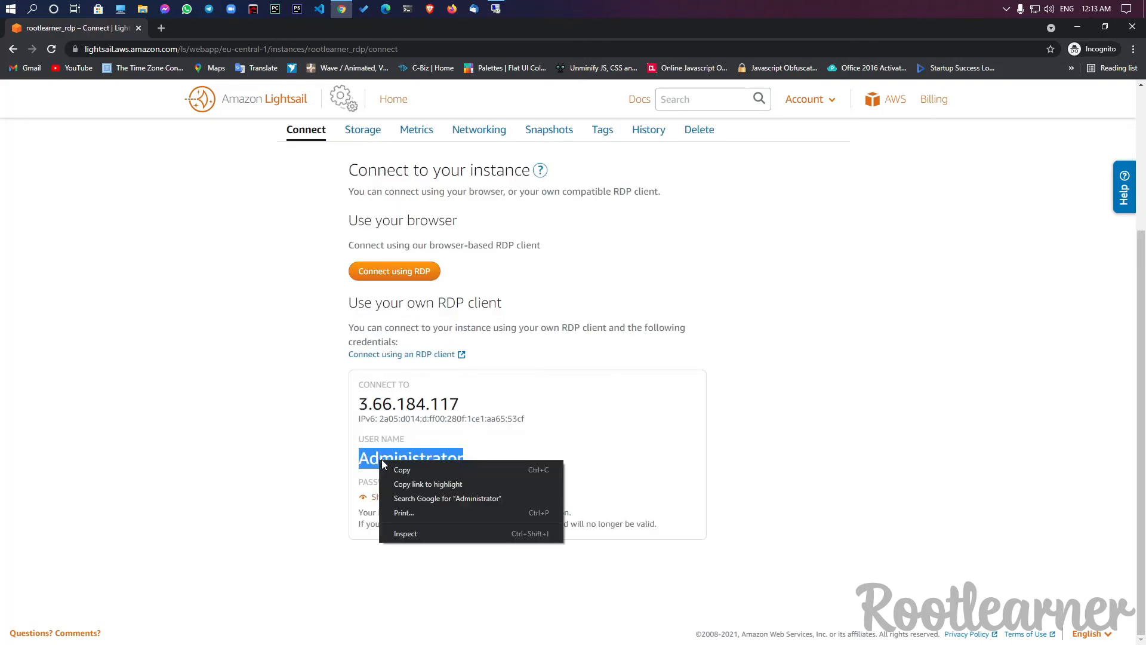
click(397, 466)
- In Remote Desktop Connection, connect to 3.66.184.117 as Administrator, submit the account password and accept the certificate warning
click(496, 8)
click(561, 261)
key(ctrl+v)
click(617, 397)
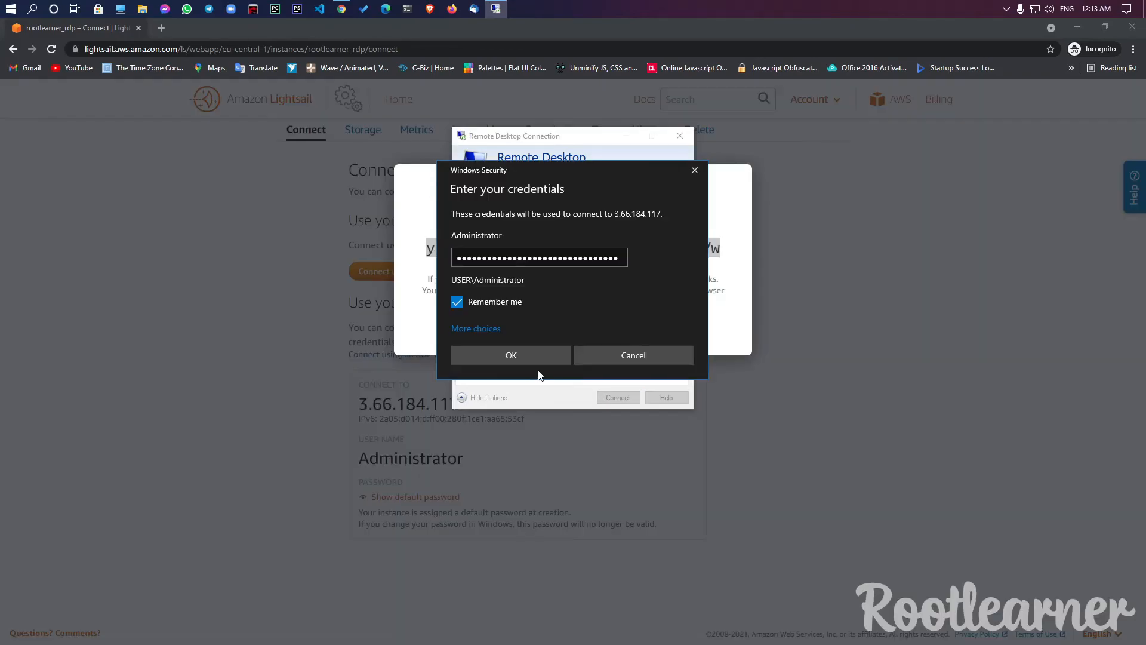
click(535, 357)
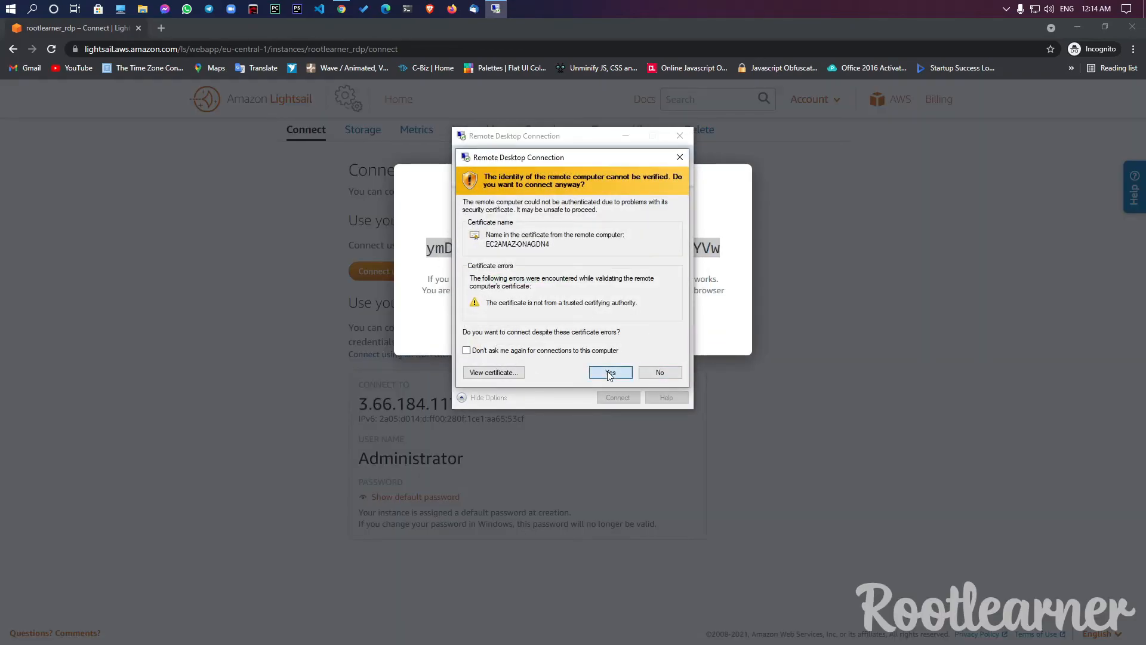
click(609, 374)
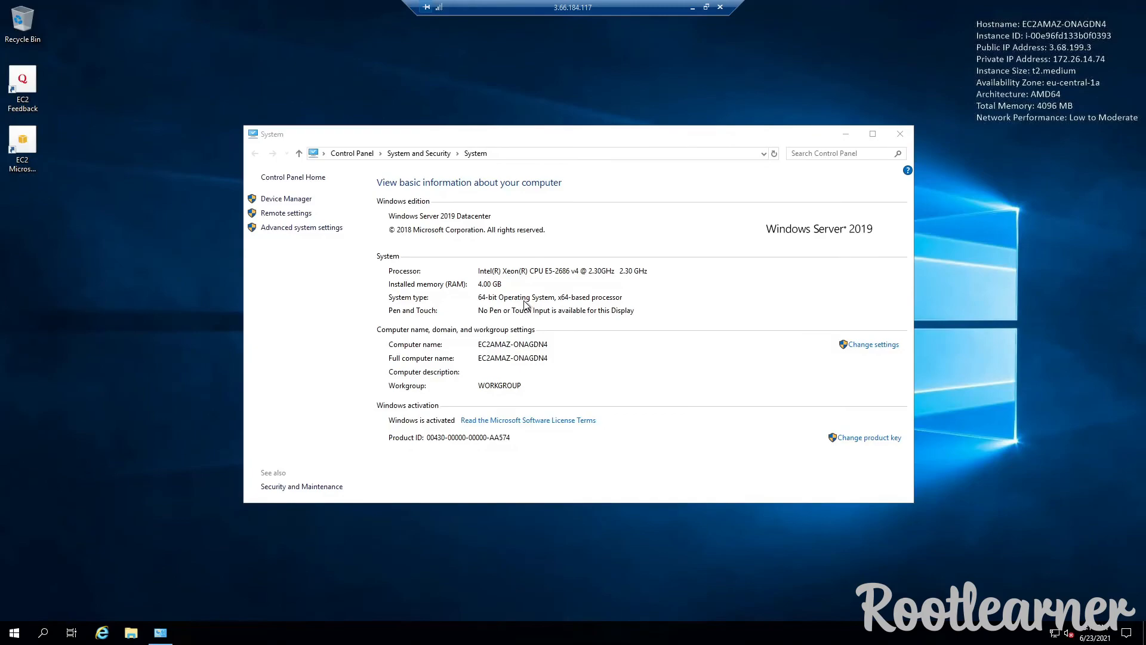
- Close the System information window on the server and refresh the desktop
click(901, 135)
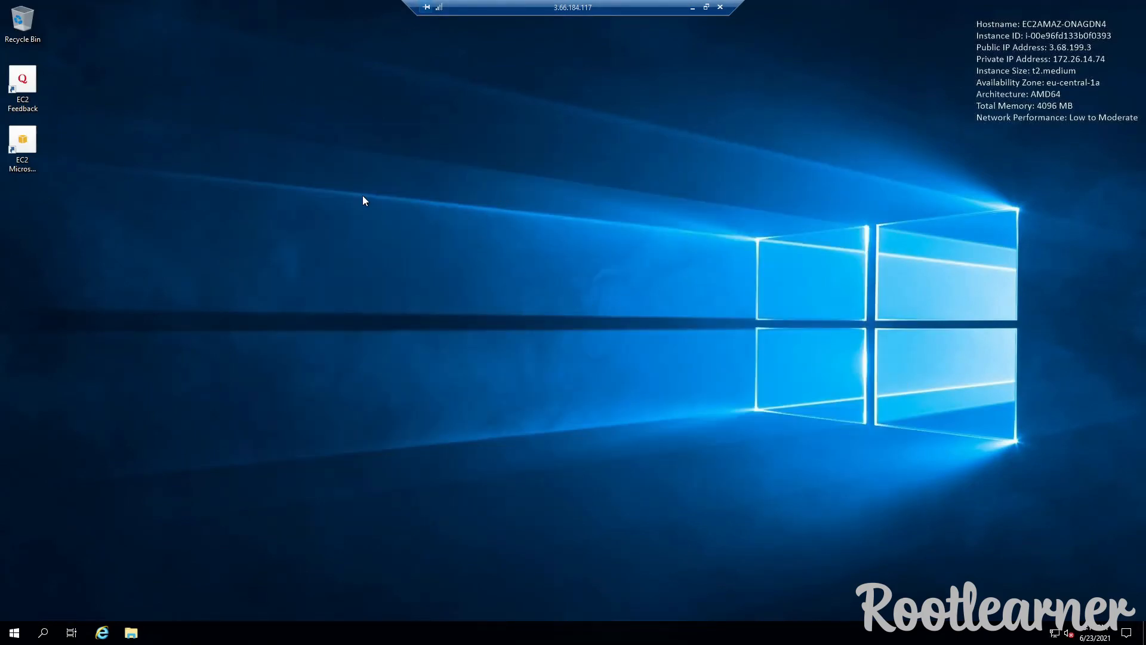
right_click(377, 204)
click(406, 230)
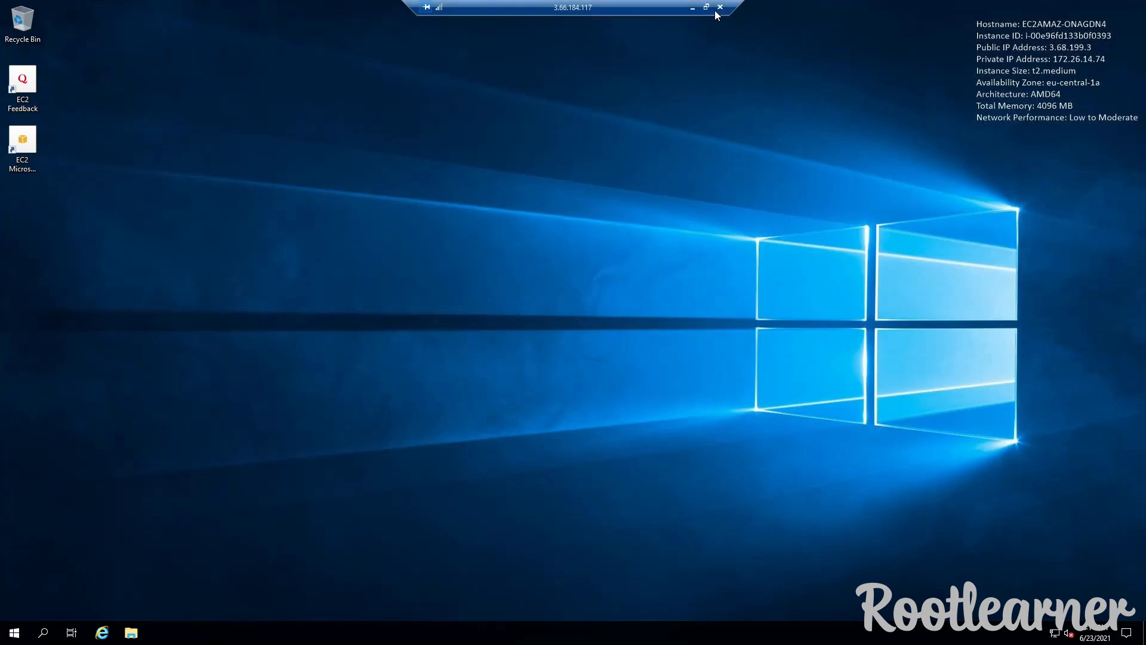
- Shut down the remote Windows Server
click(14, 632)
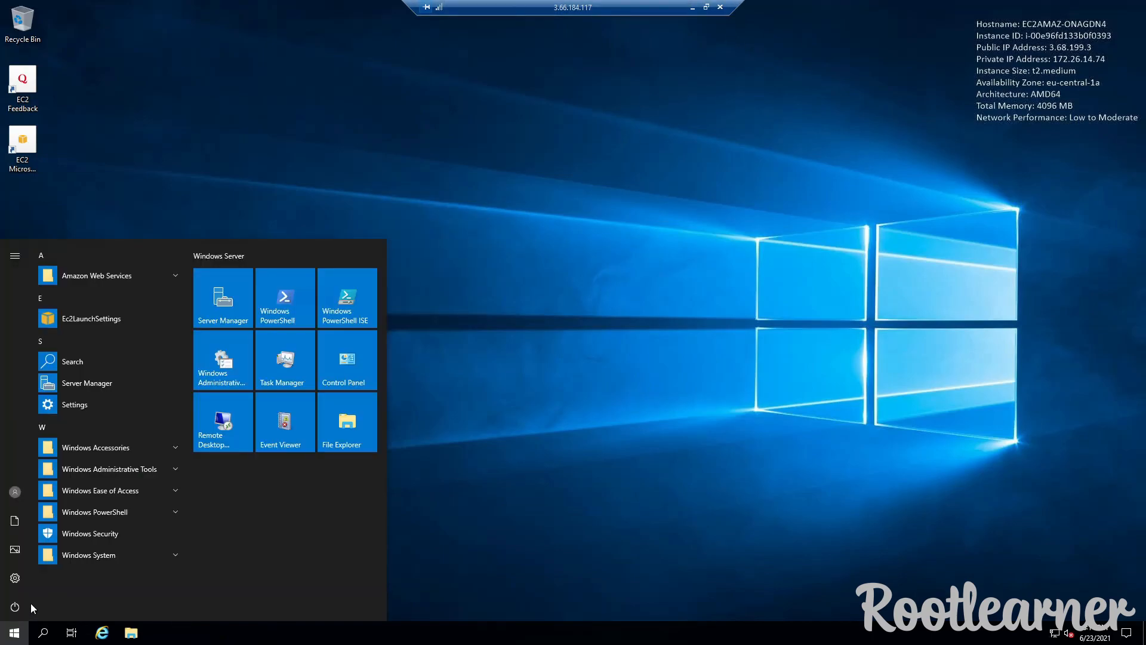
click(15, 608)
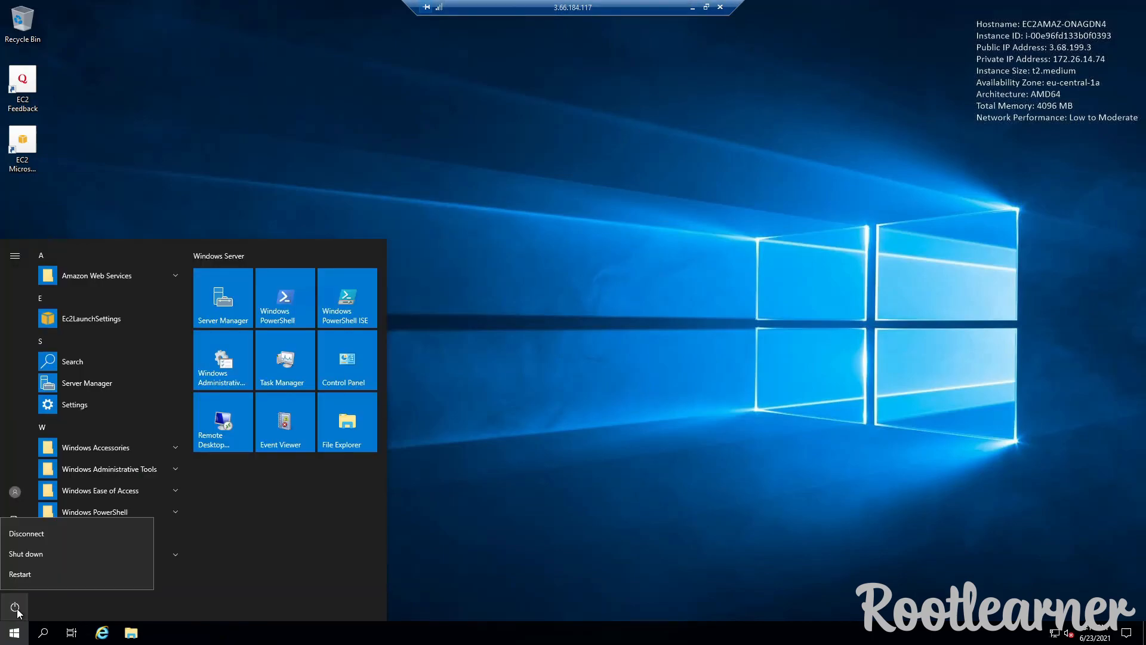
click(47, 557)
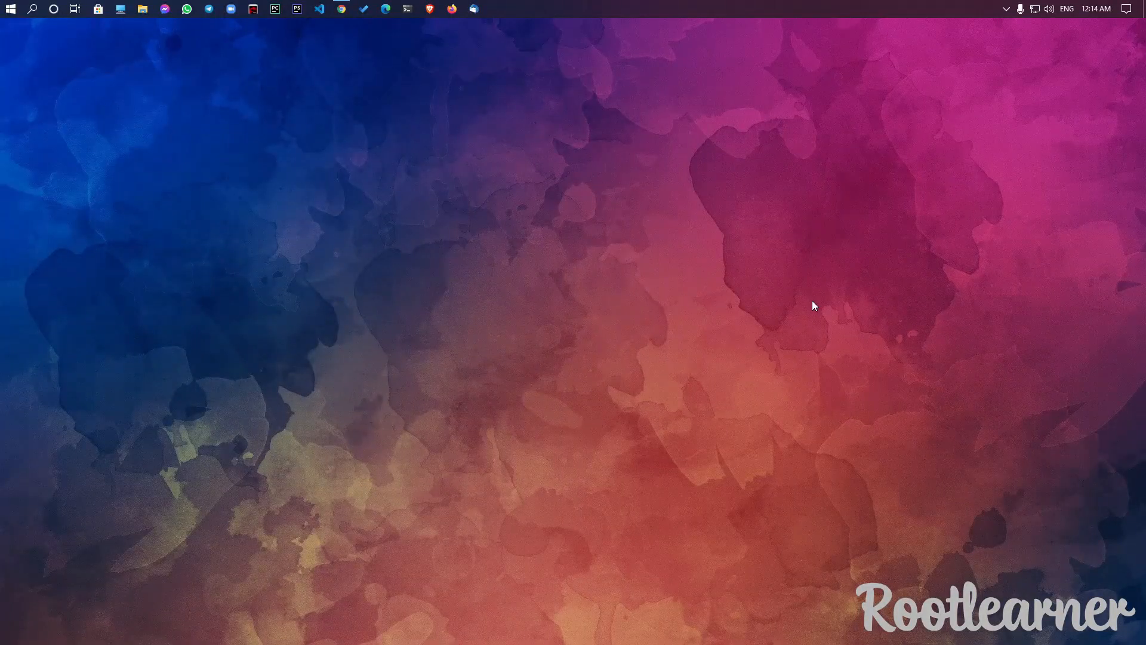